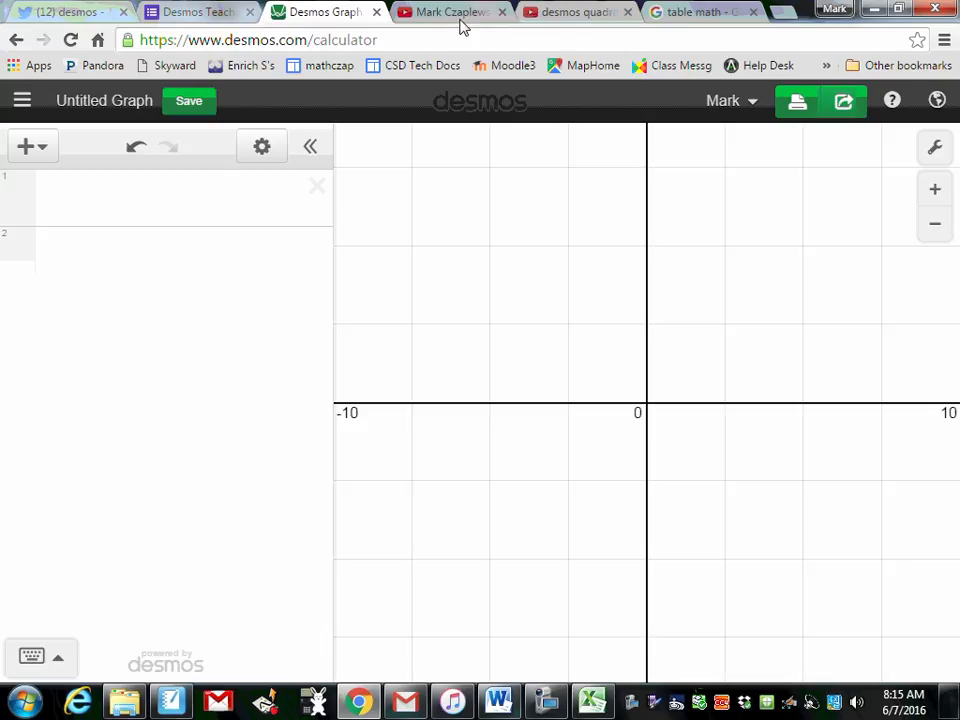
Step: Examine the table of number of tables versus number of chairs in the Google image results
click(50, 155)
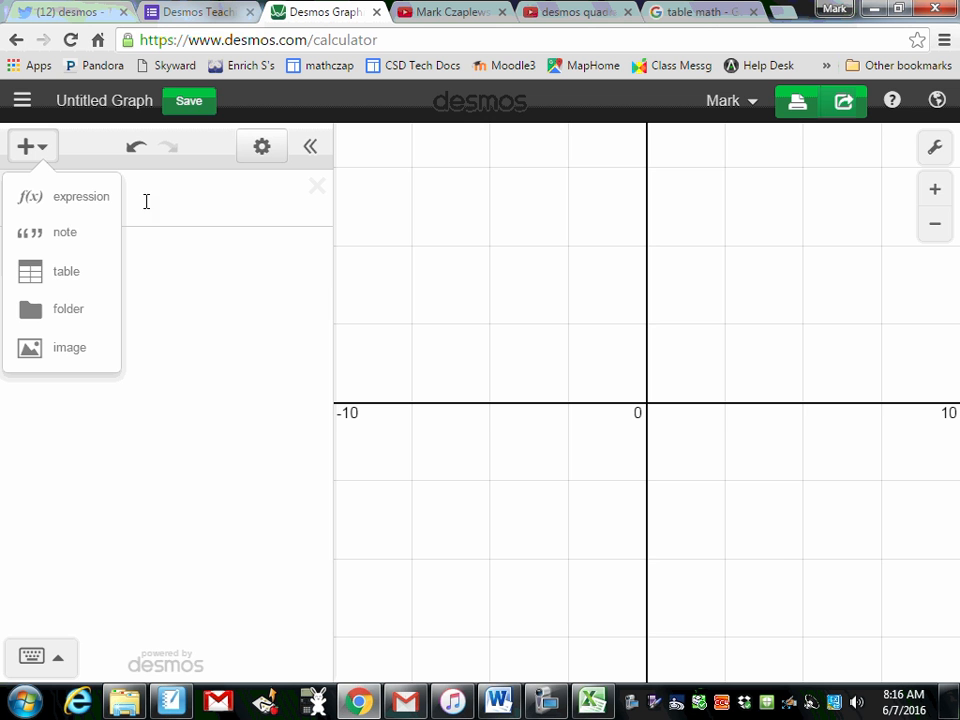
click(697, 18)
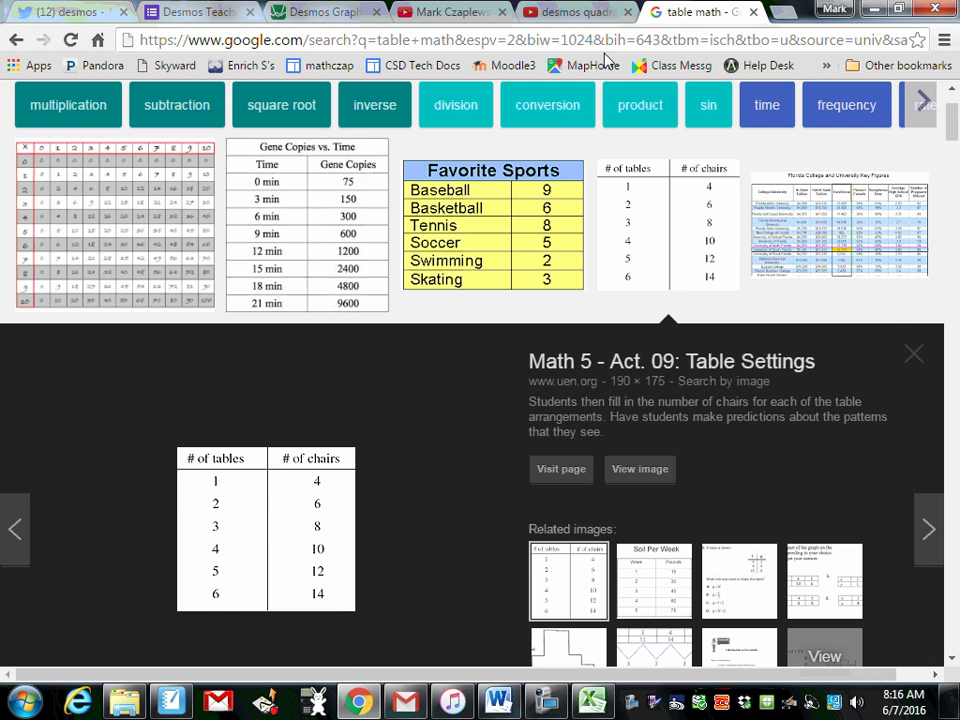
scroll(414, 204, up, 2)
scroll(489, 229, down, 3)
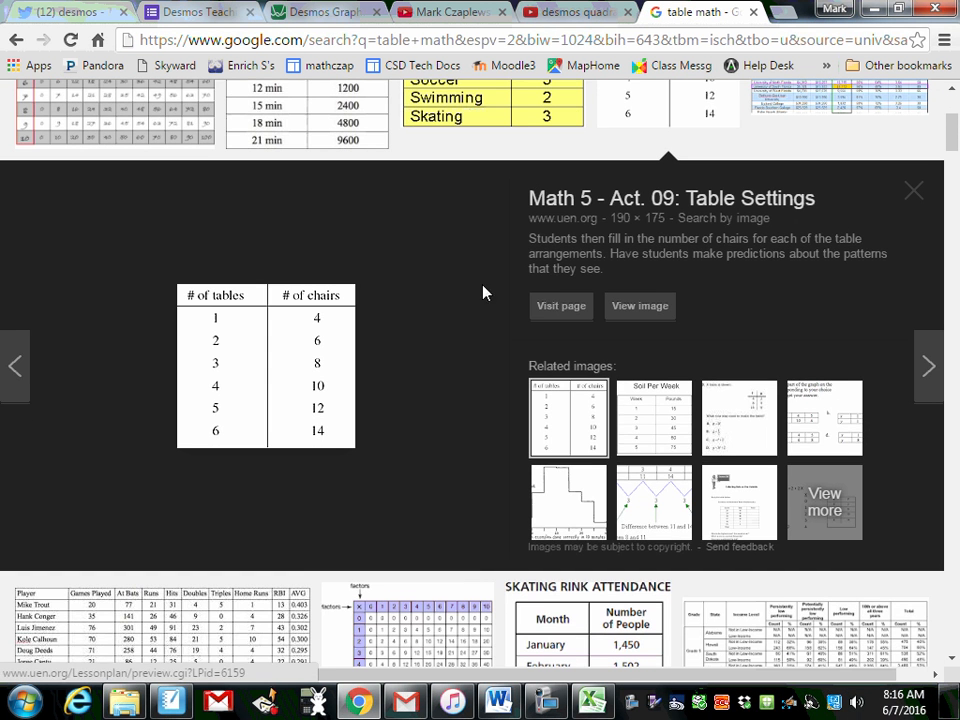
Step: Switch to Excel and copy the Tables and Chairs data in A1:B7
key(alt+Tab)
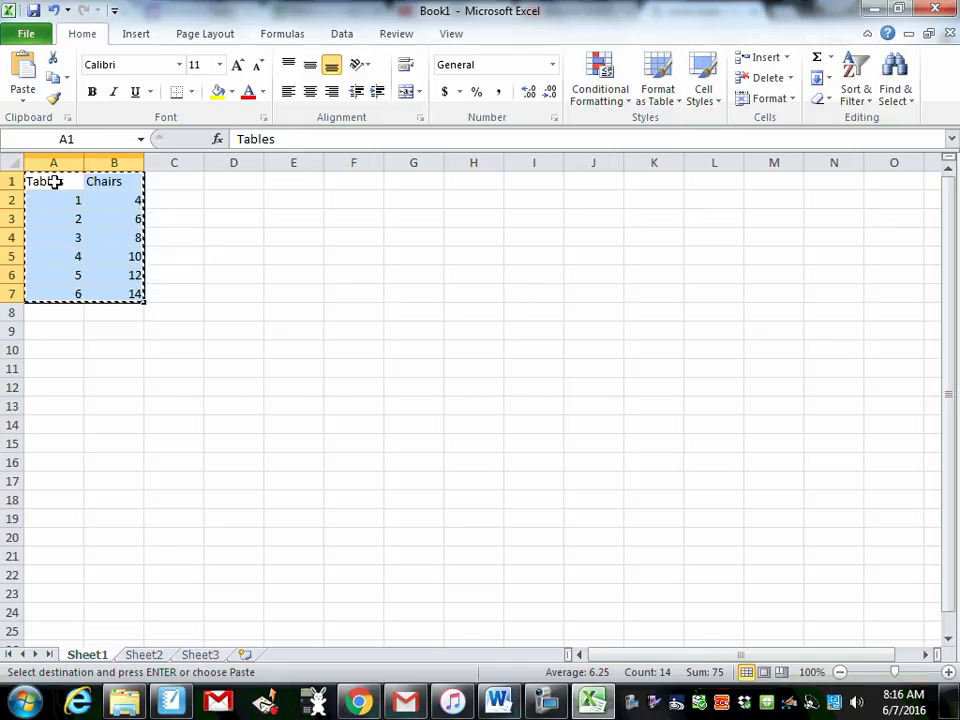
drag(54, 181, 129, 294)
right_click(105, 254)
click(135, 284)
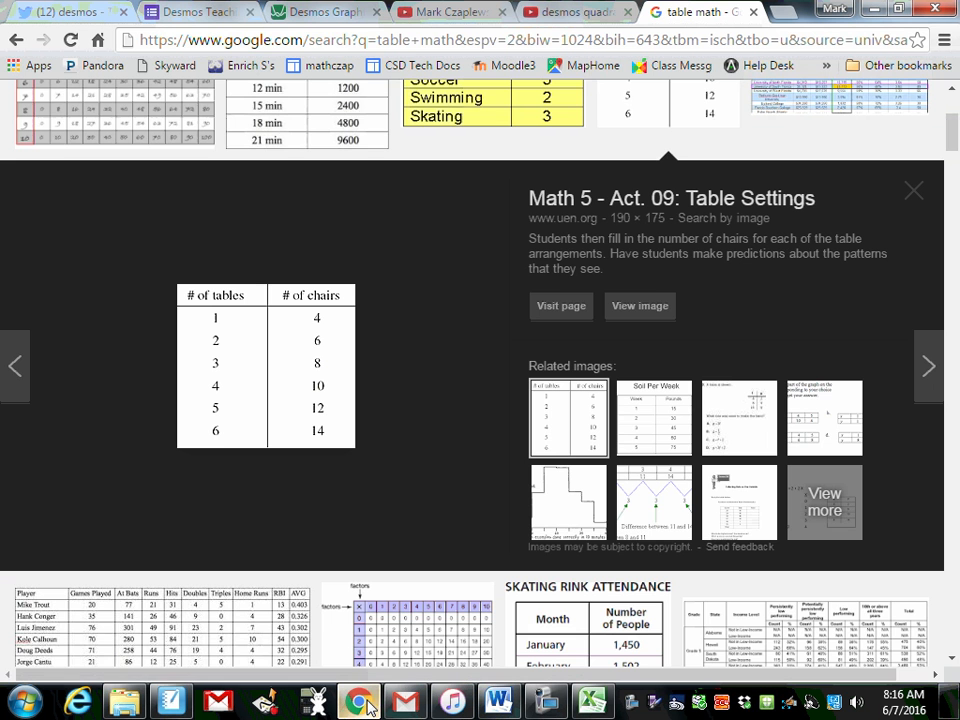
Step: Return to the Desmos graph in Chrome and paste the copied data into the first expression line as a table
click(358, 703)
click(345, 14)
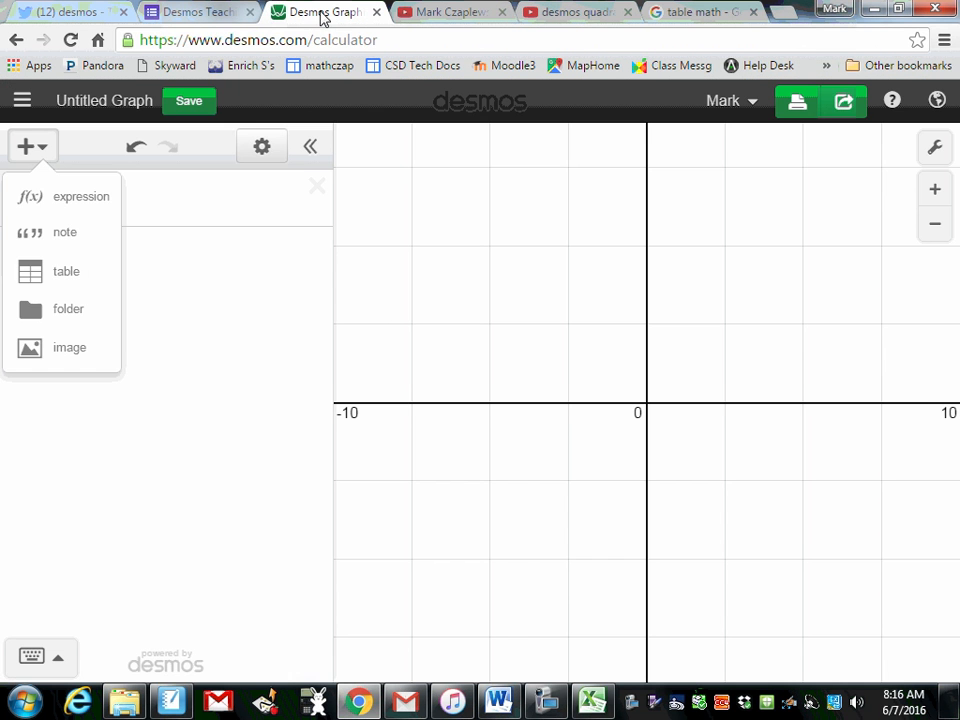
click(143, 183)
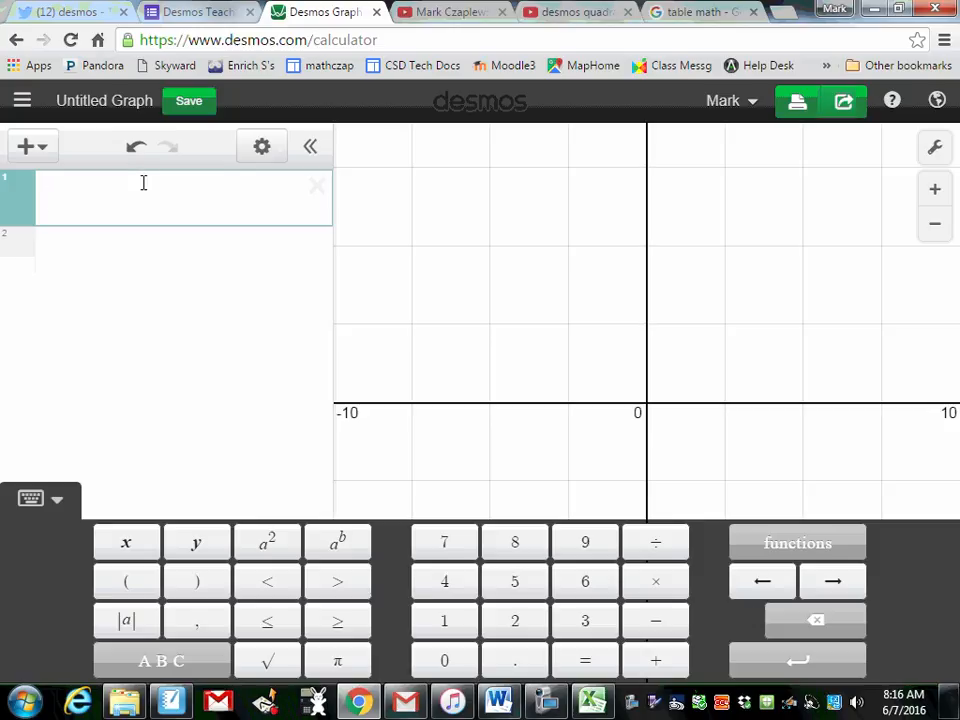
key(ctrl+v)
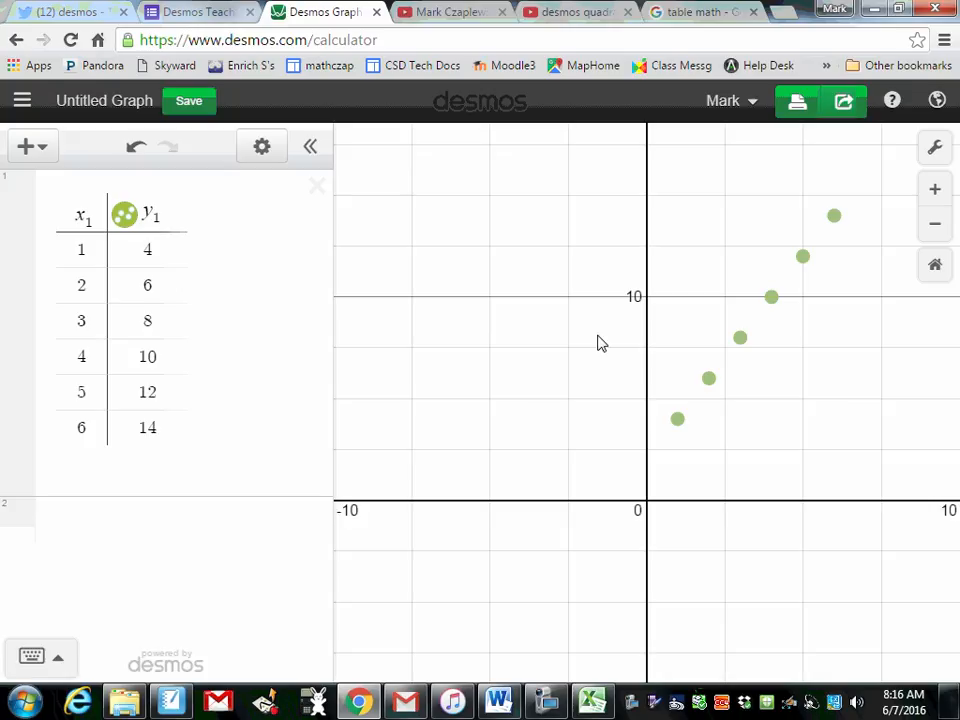
drag(593, 336, 470, 392)
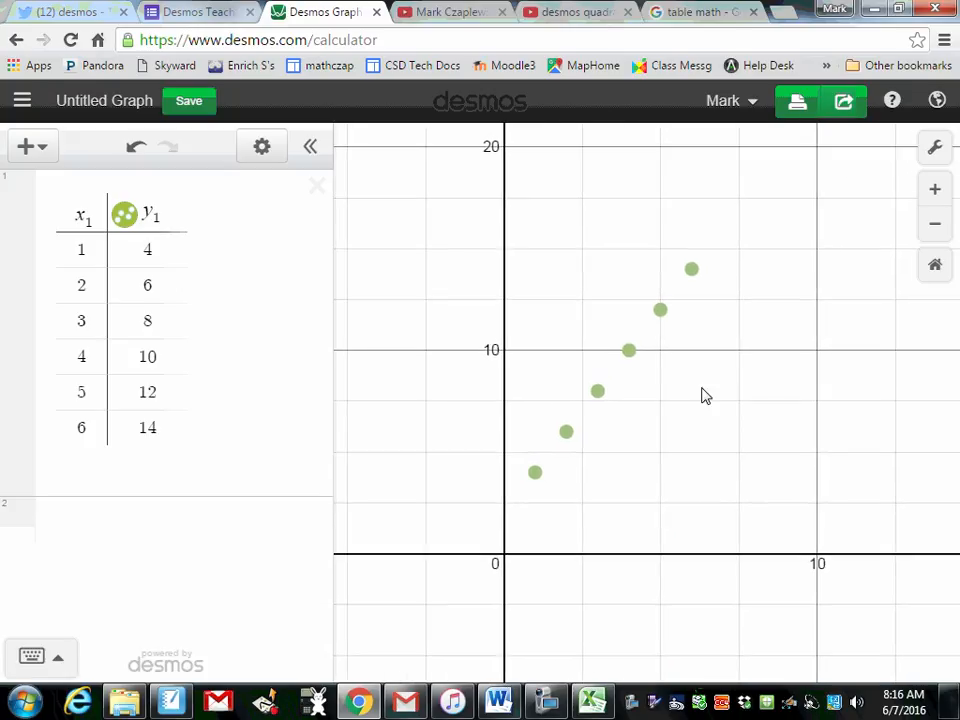
drag(723, 372, 675, 409)
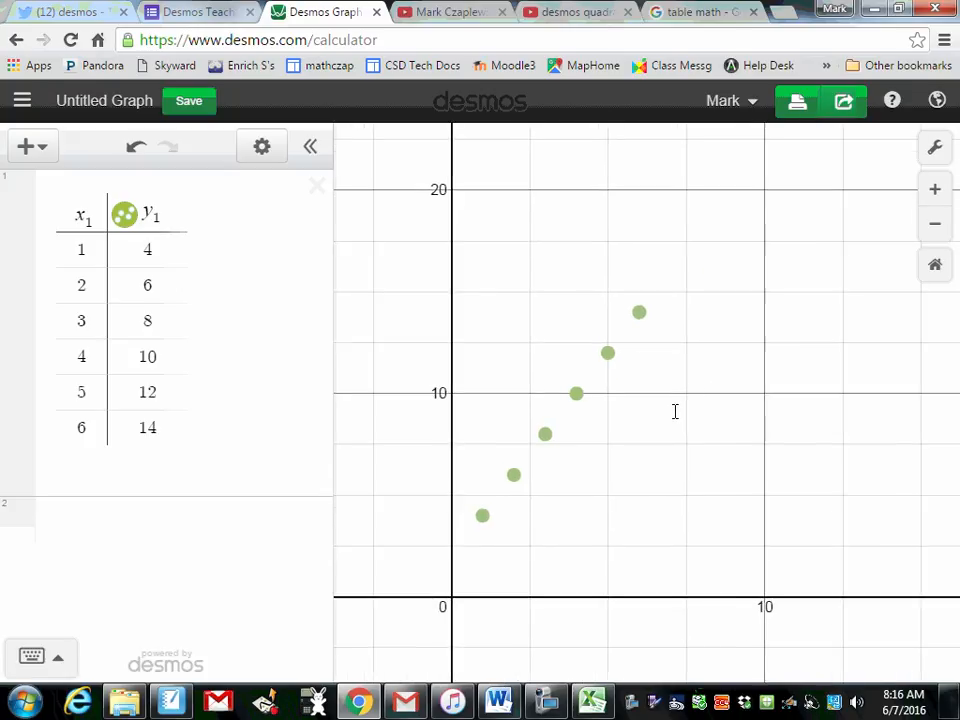
Step: Turn Projector Mode off and back on in the graph settings
click(935, 152)
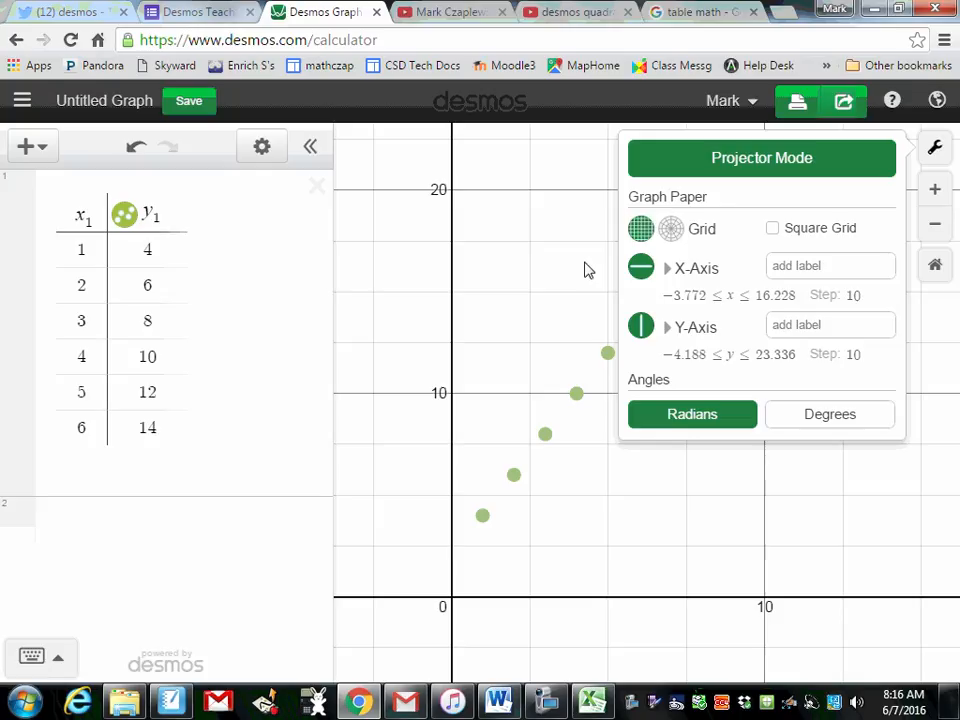
click(686, 171)
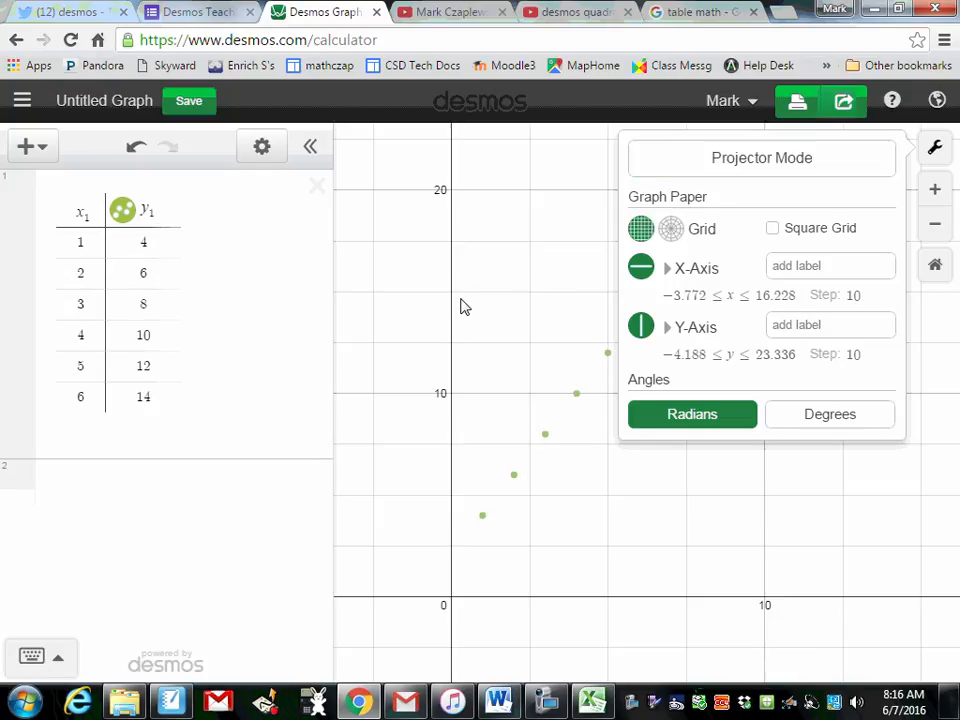
click(748, 165)
click(510, 278)
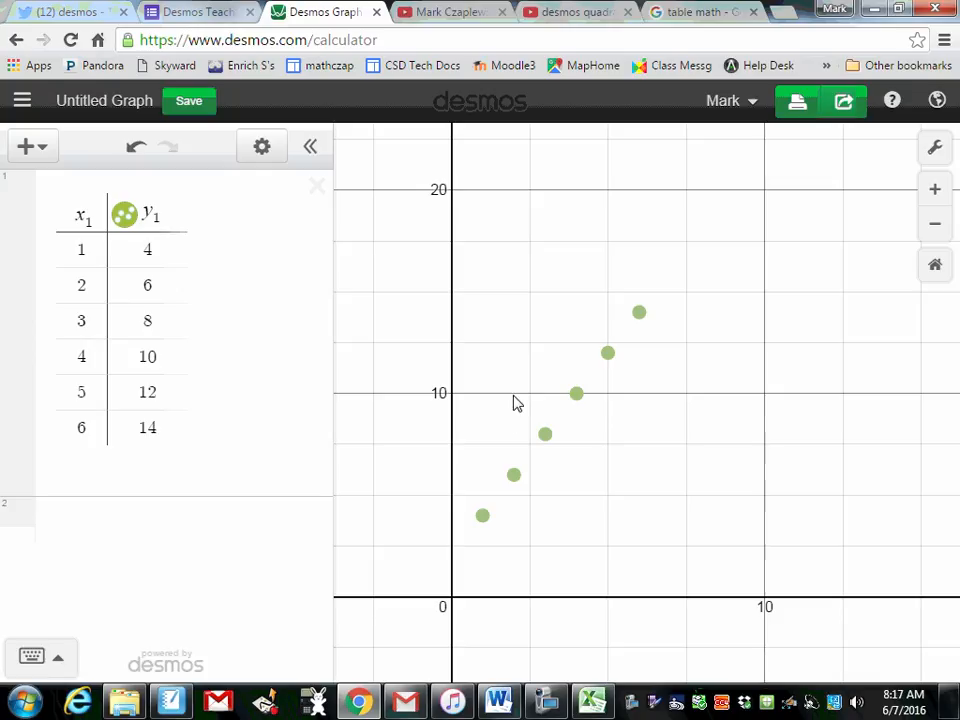
Step: Enter the equation y = 5x + 1 in the expression line below the table
click(130, 523)
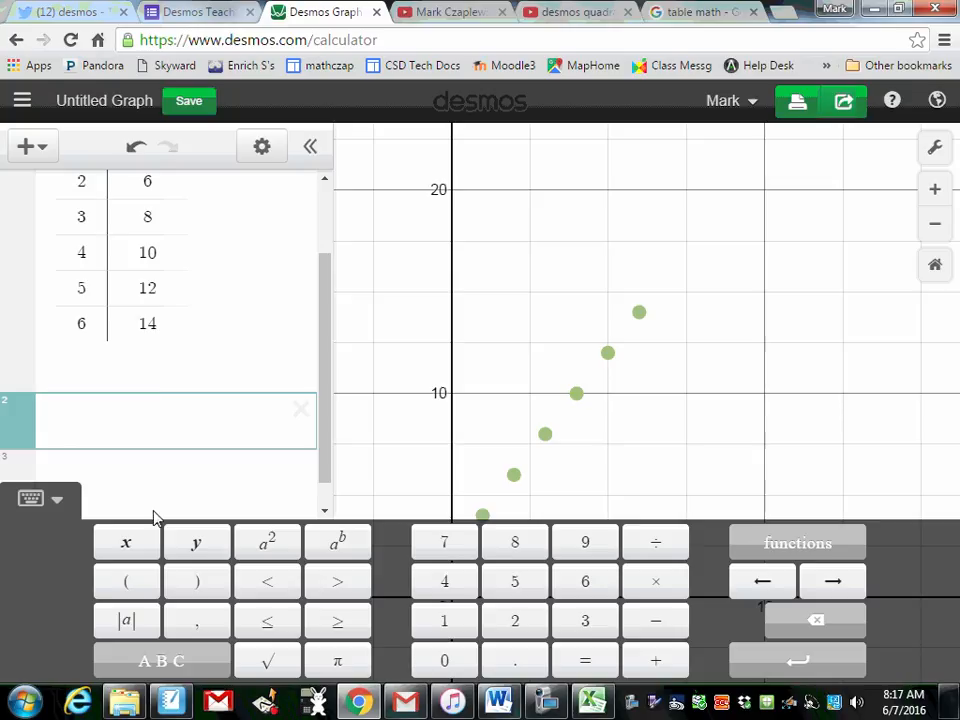
click(192, 547)
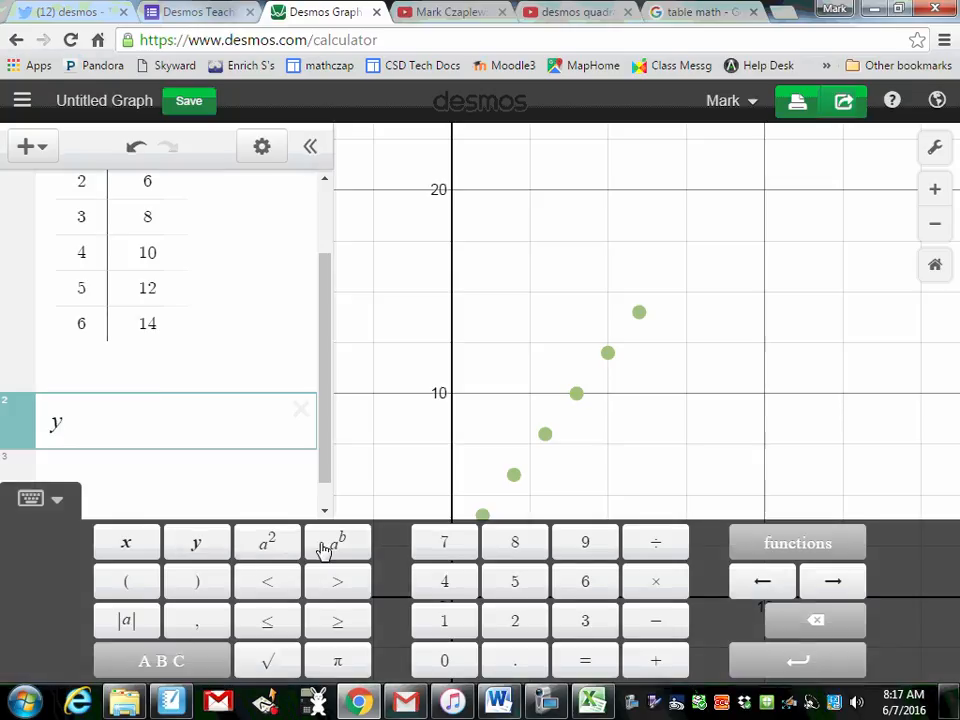
click(585, 662)
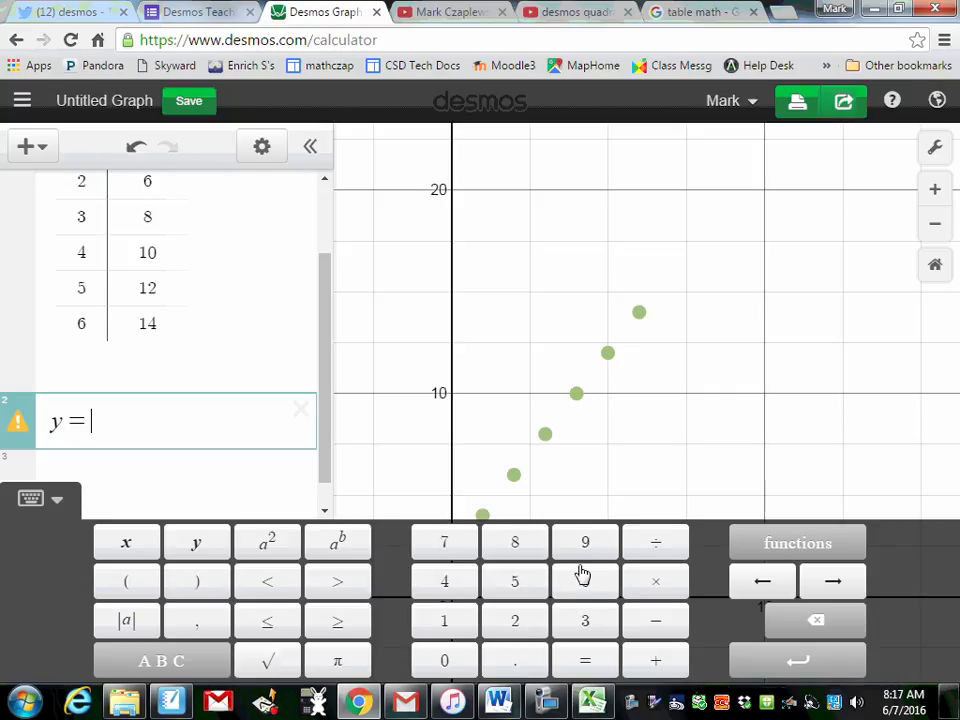
click(527, 594)
click(130, 544)
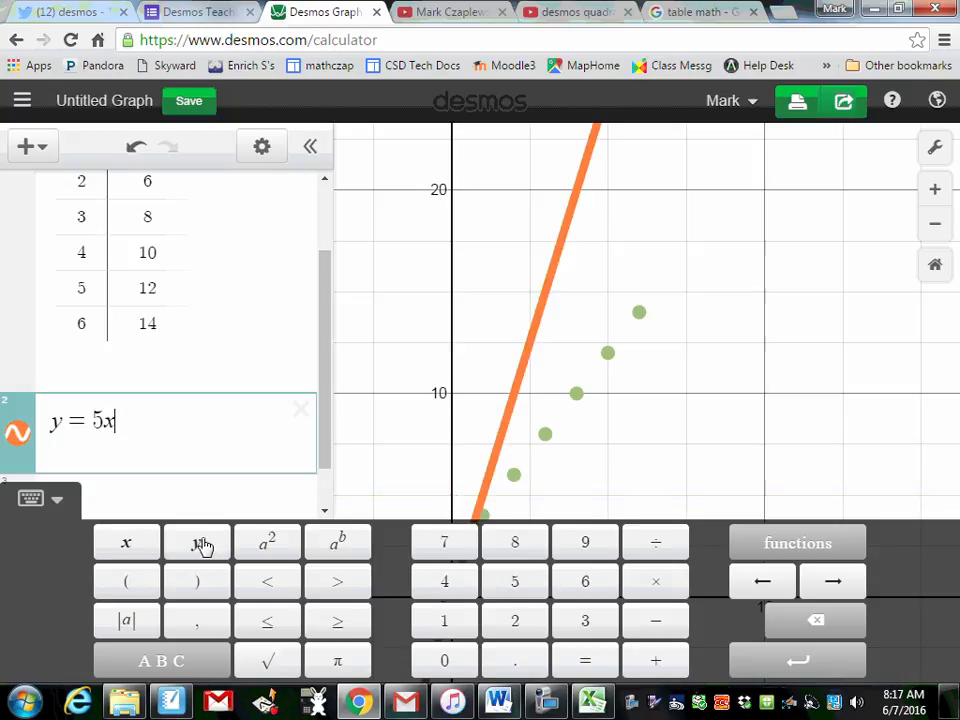
click(673, 665)
click(470, 622)
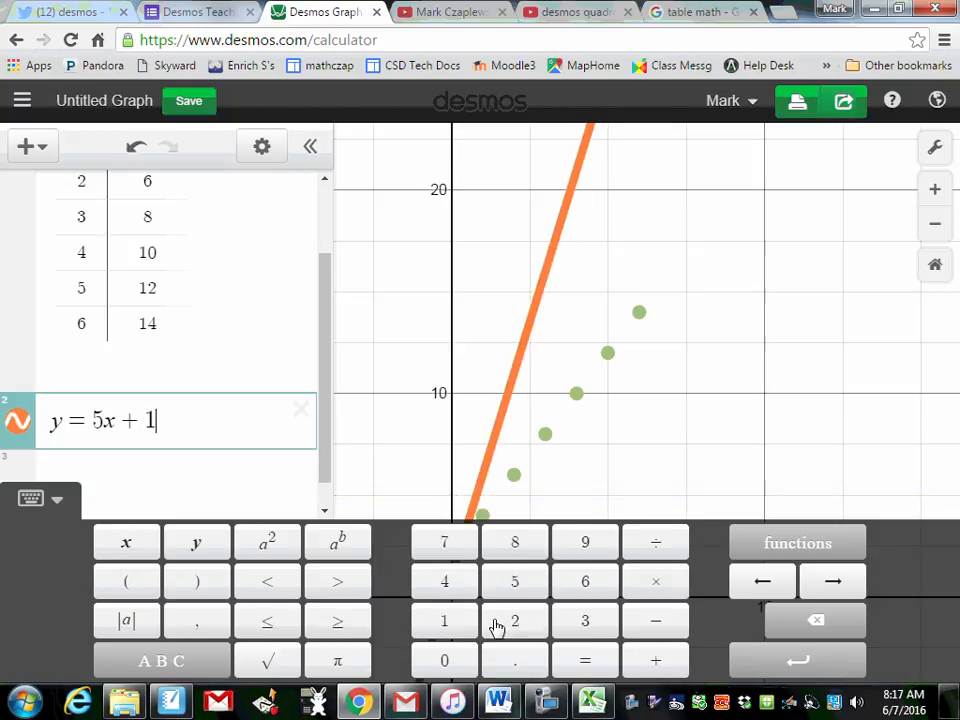
click(675, 454)
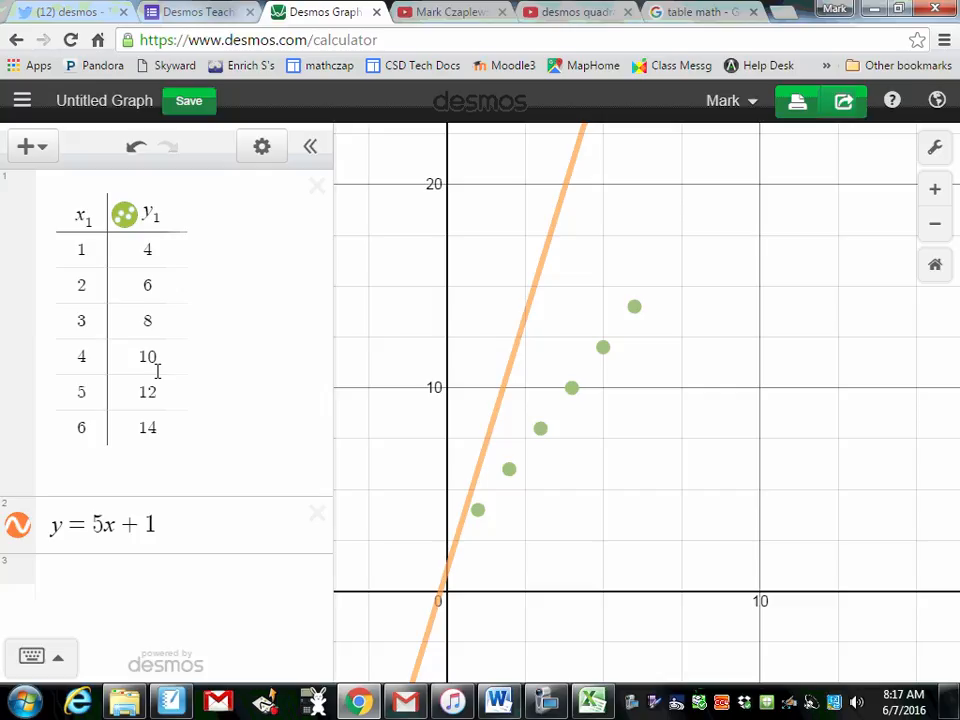
Step: Change the line's equation to y = mx + b and add sliders for both m and b
click(158, 528)
key(BackSpace)
key(BackSpace)
key(BackSpace)
key(BackSpace)
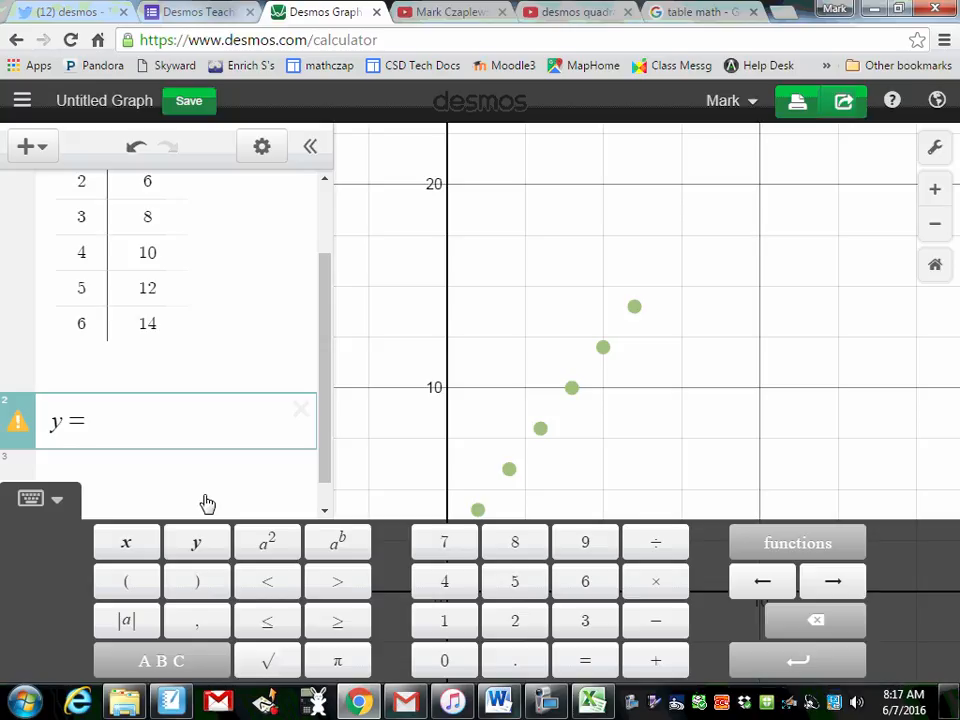
text(mx)
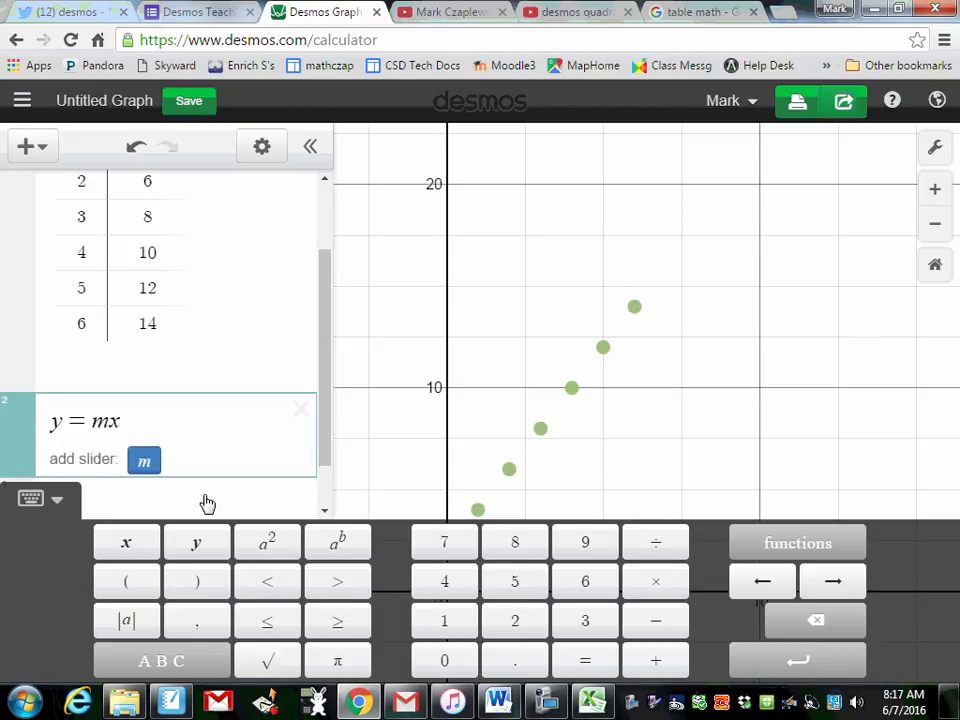
text( + b)
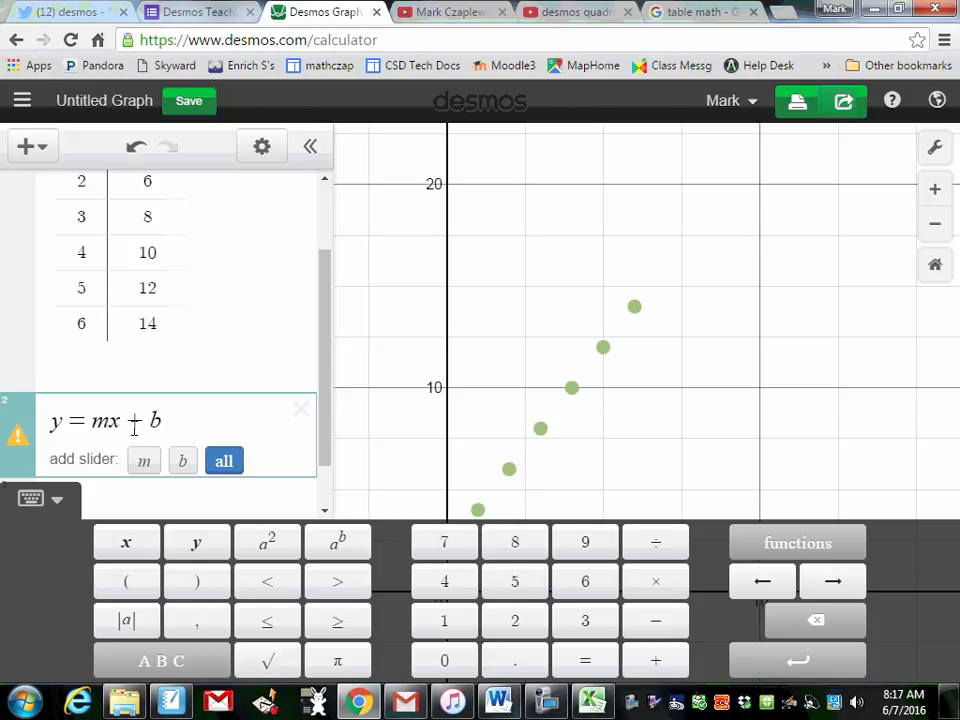
click(217, 461)
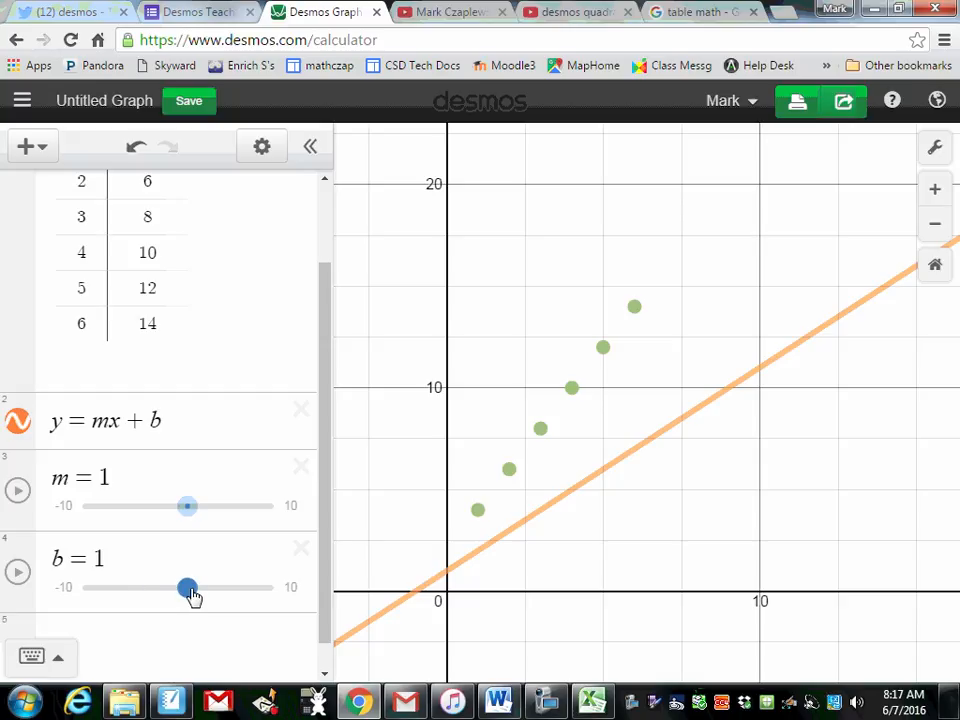
Step: Adjust the sliders to m = 2 and b = 2 to fit the line to the plotted points
mouse_move(191, 590)
mouse_down()
mouse_move(212, 590)
mouse_move(204, 590)
mouse_up()
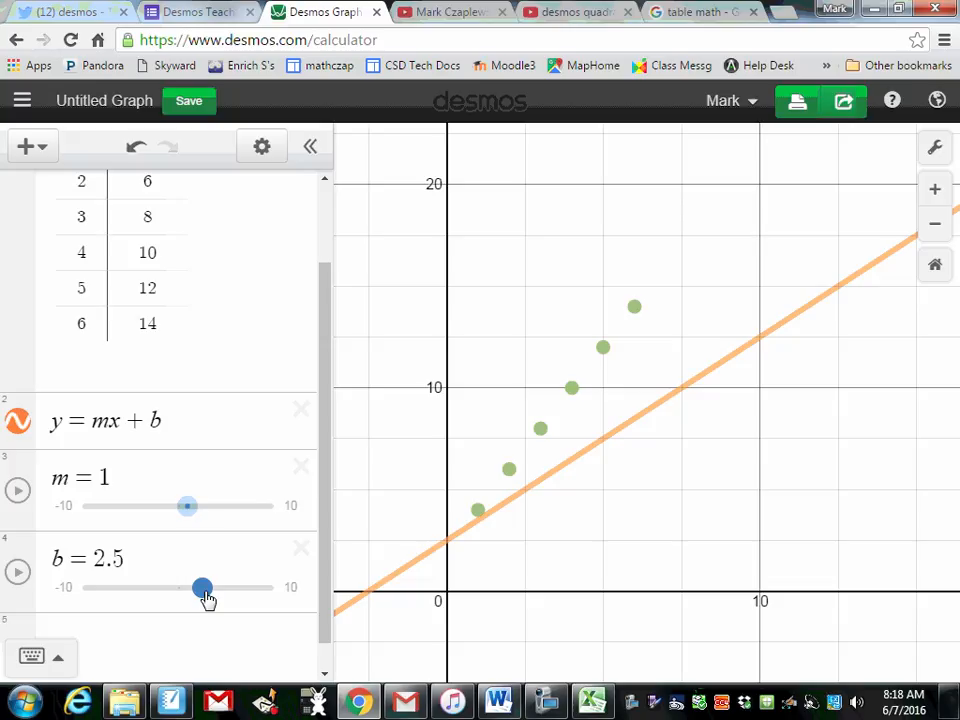
drag(191, 506, 200, 510)
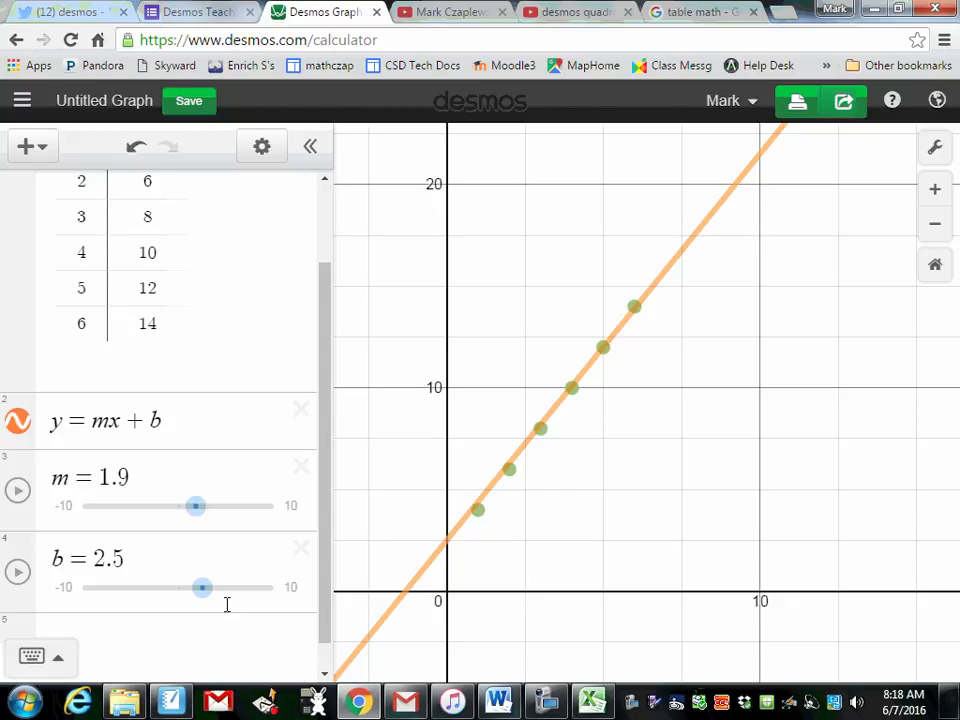
drag(207, 593, 205, 595)
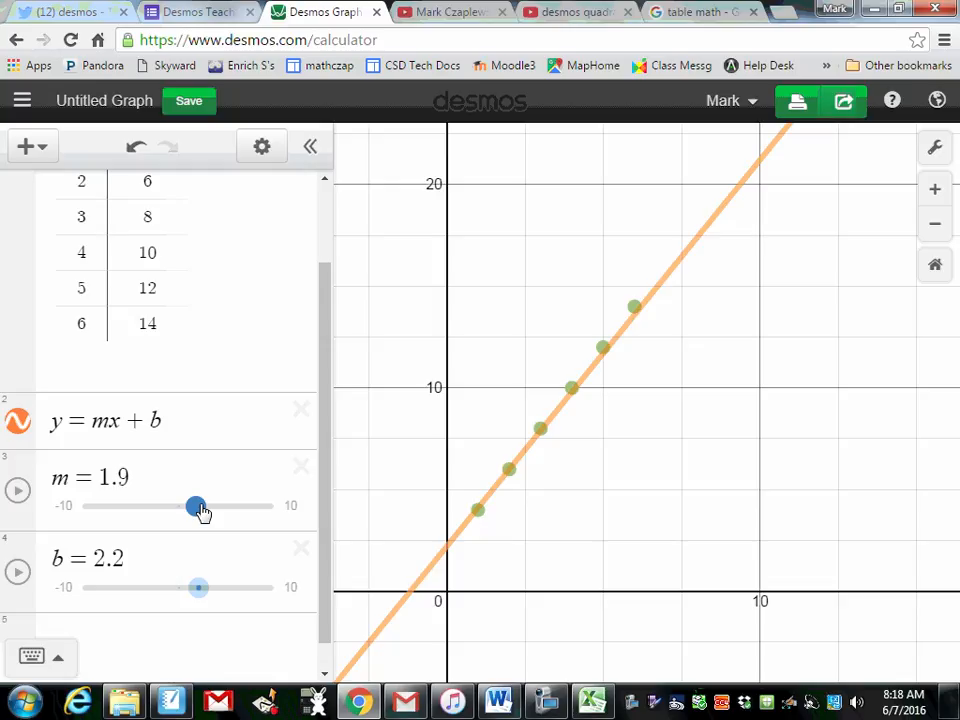
drag(202, 512, 206, 514)
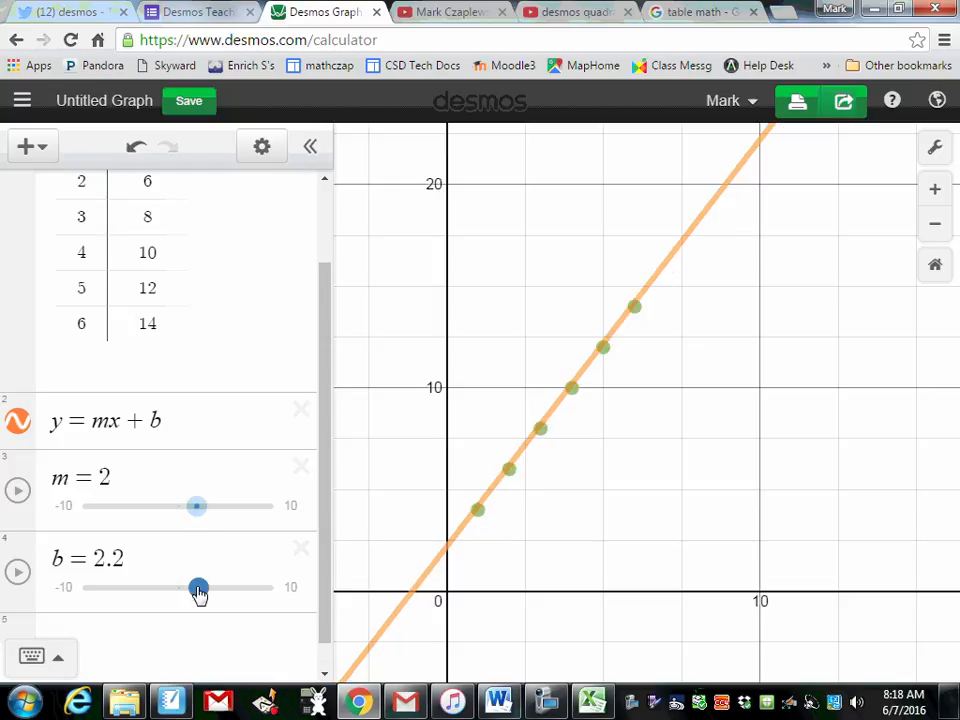
drag(199, 592, 197, 589)
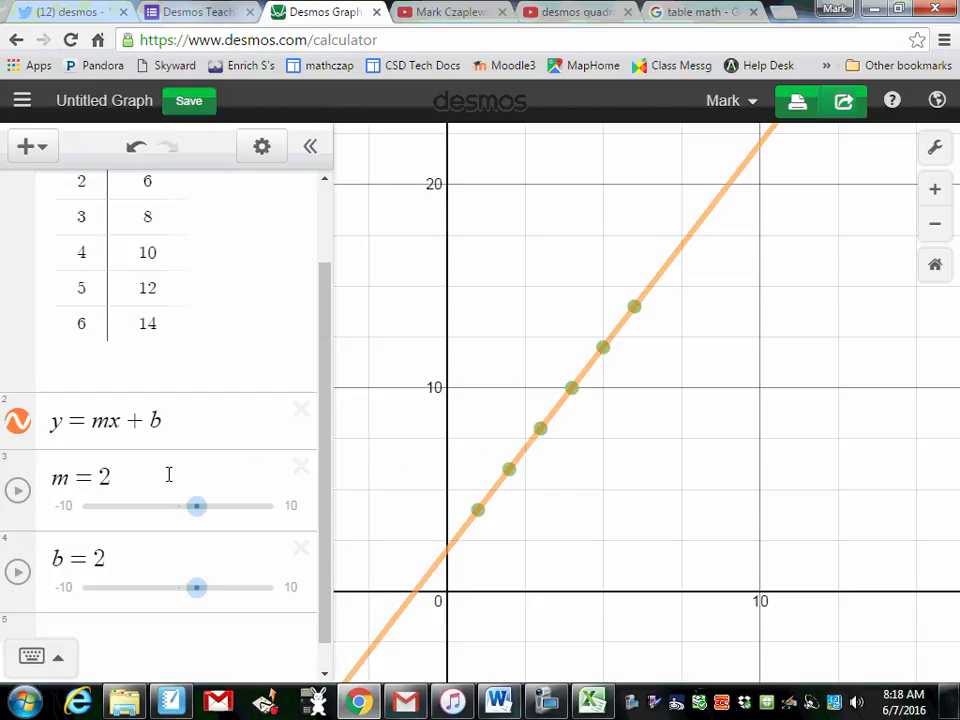
Step: Review the Desmos table against the source data in the Excel sheet, then return to the graph
drag(326, 411, 259, 309)
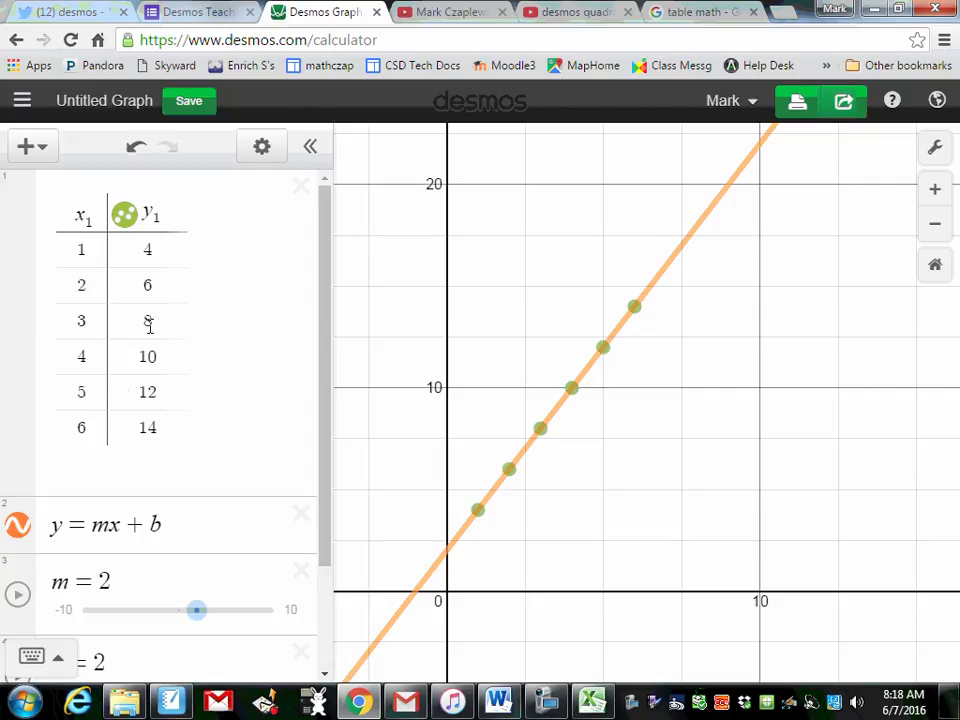
scroll(330, 450, down, 1)
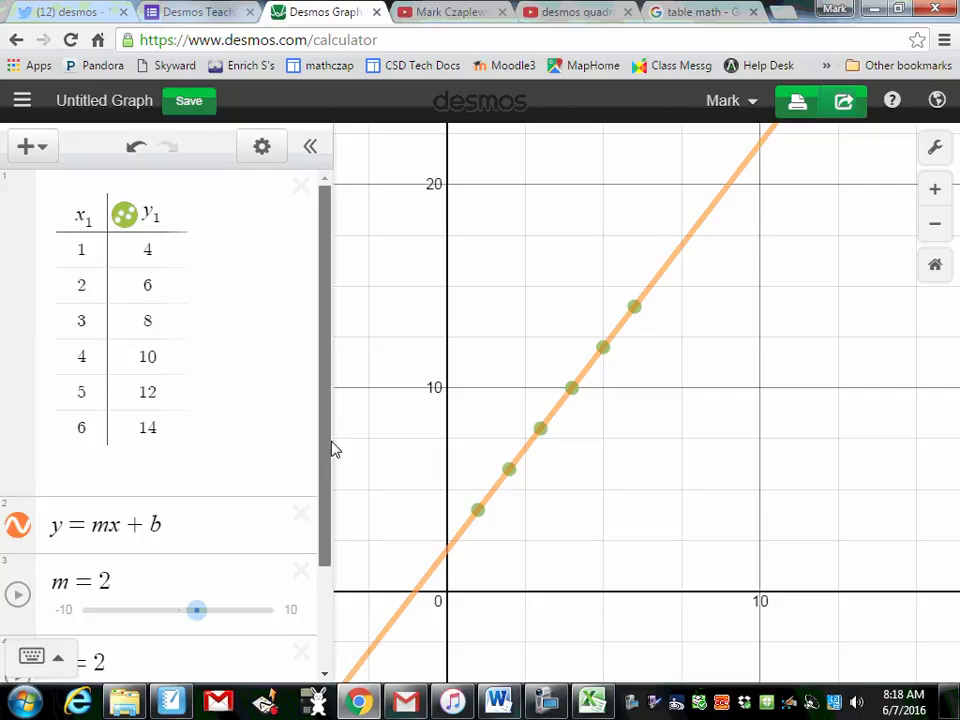
scroll(332, 470, down, 1)
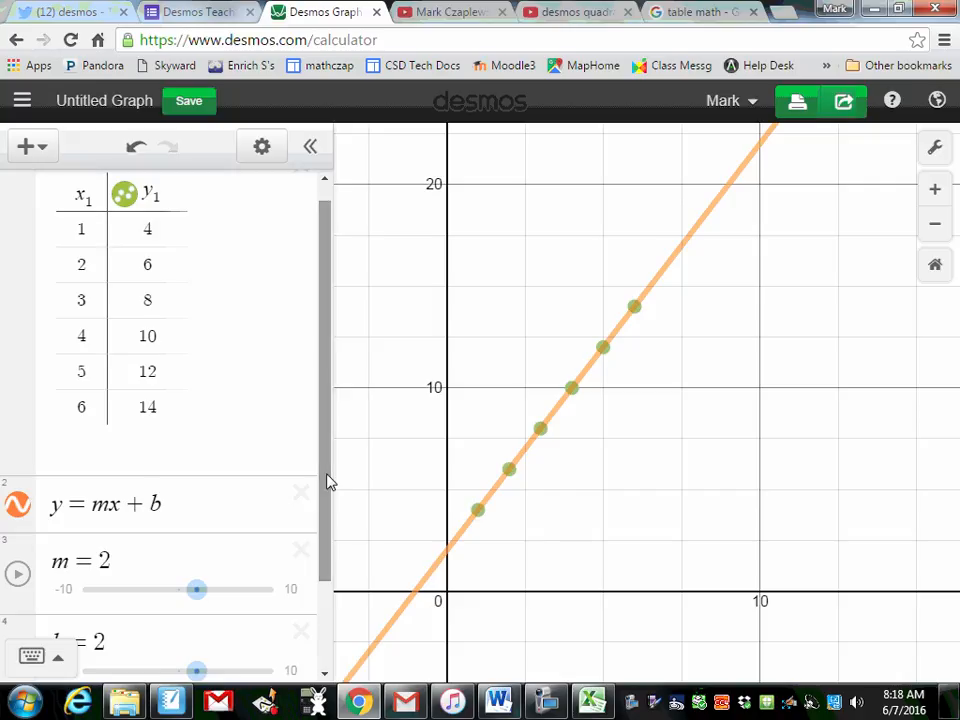
click(592, 703)
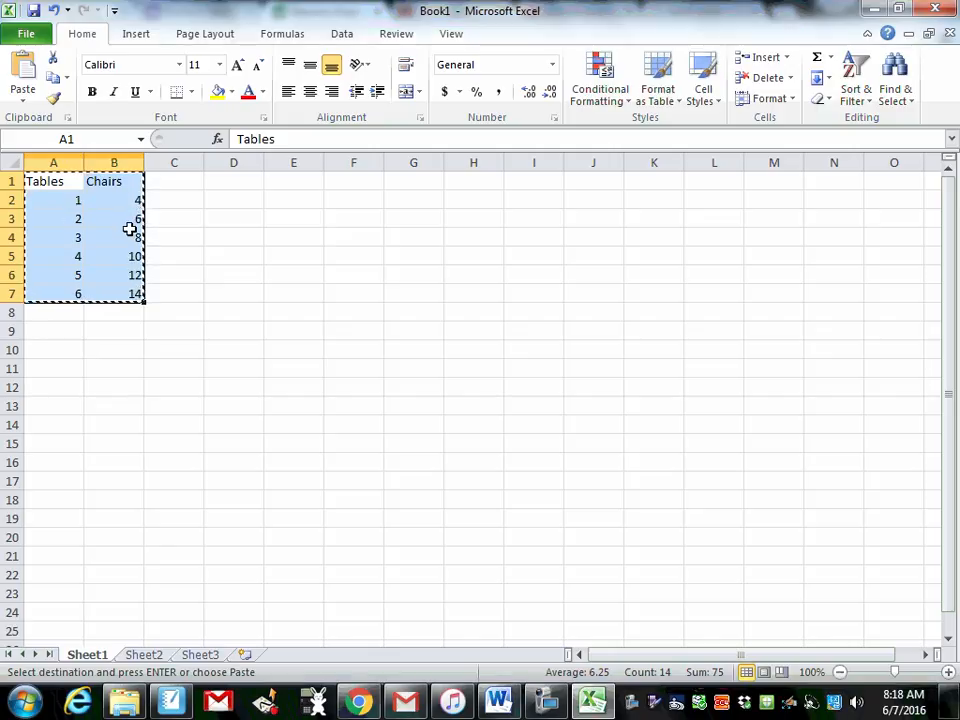
click(869, 10)
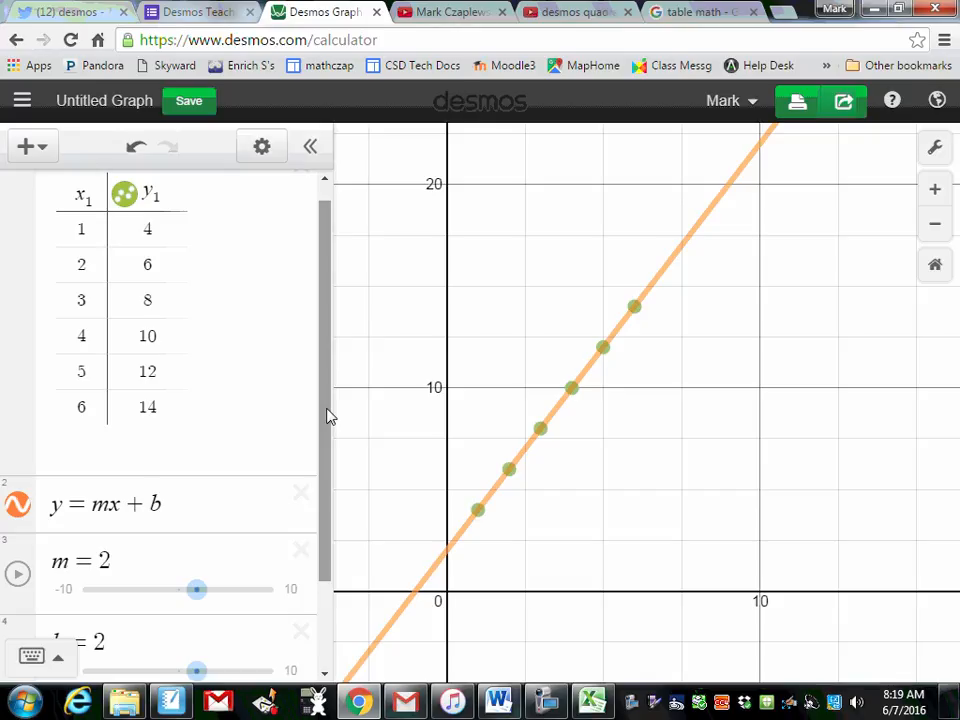
click(591, 700)
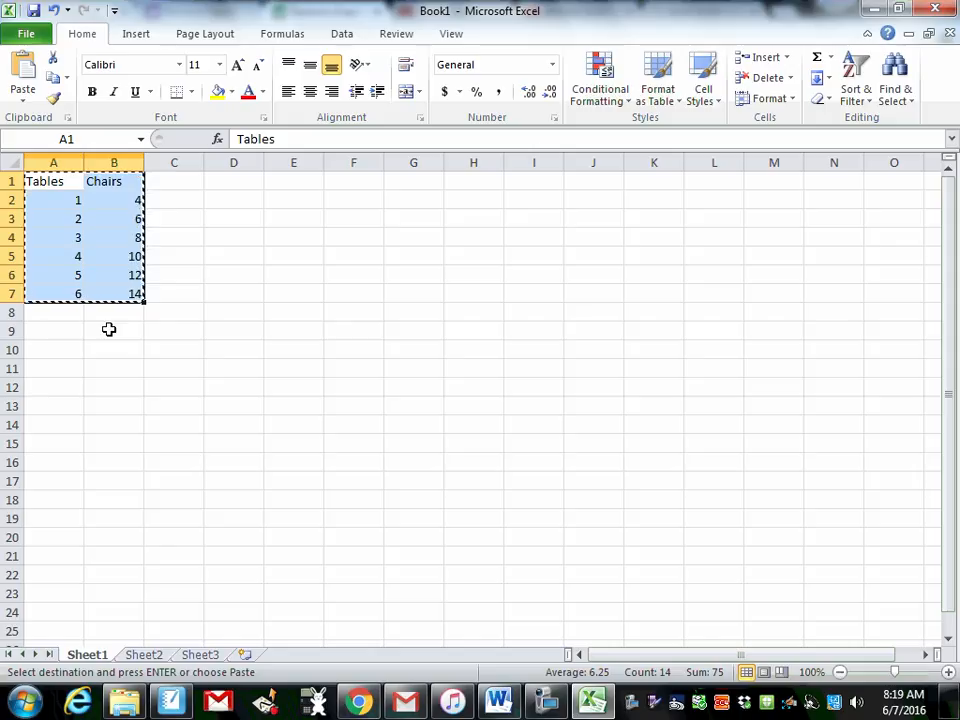
click(866, 10)
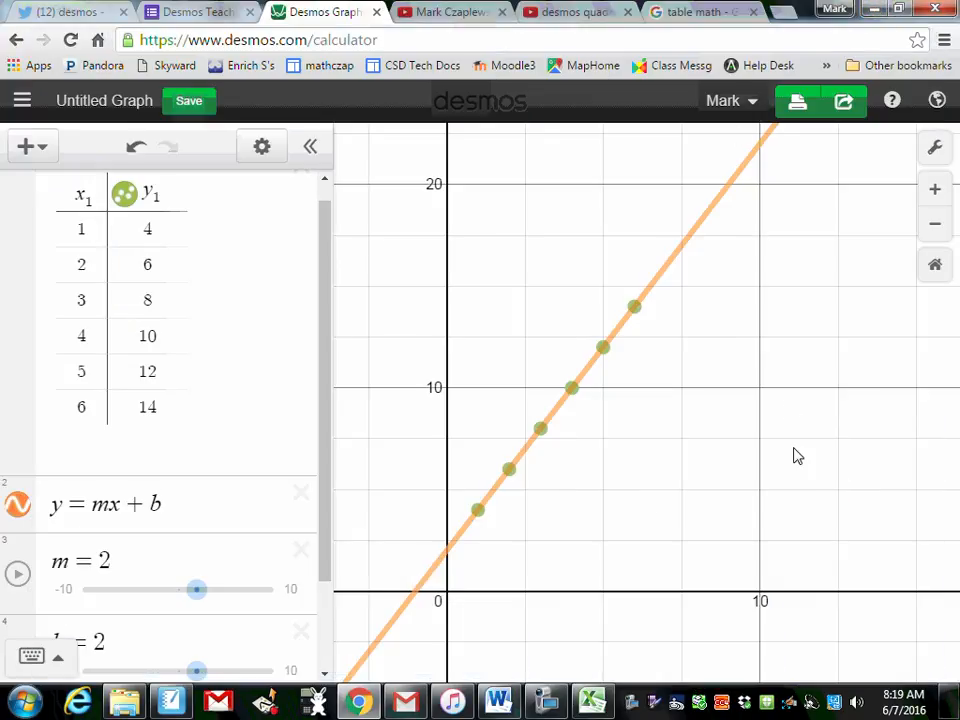
Step: Set the graph's x-axis range from 0 to 100 in the graph settings
click(934, 152)
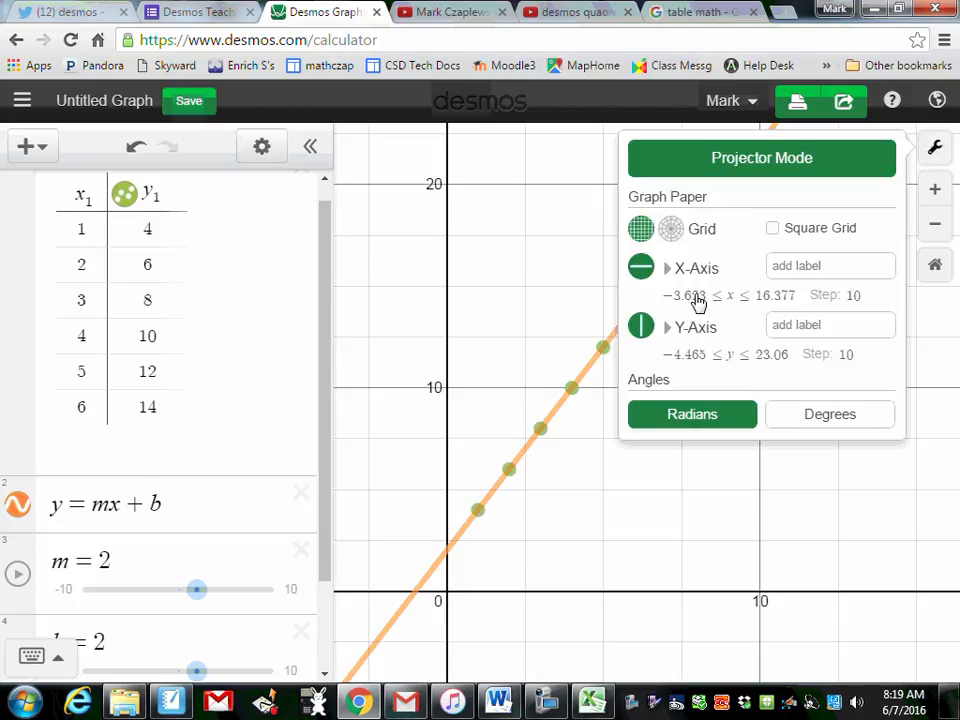
click(695, 298)
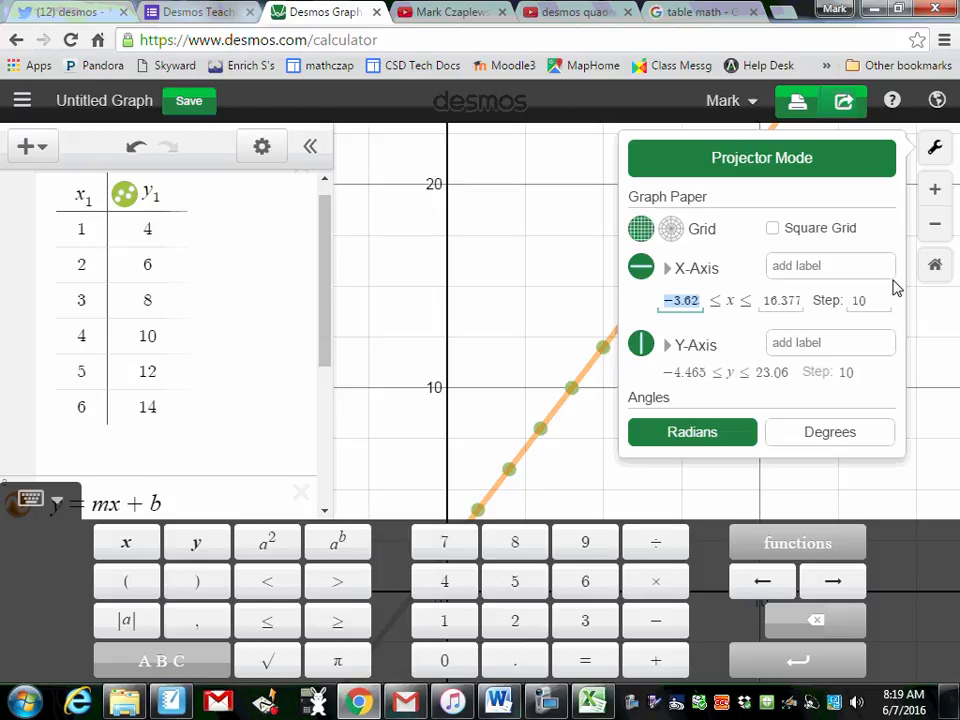
text(0)
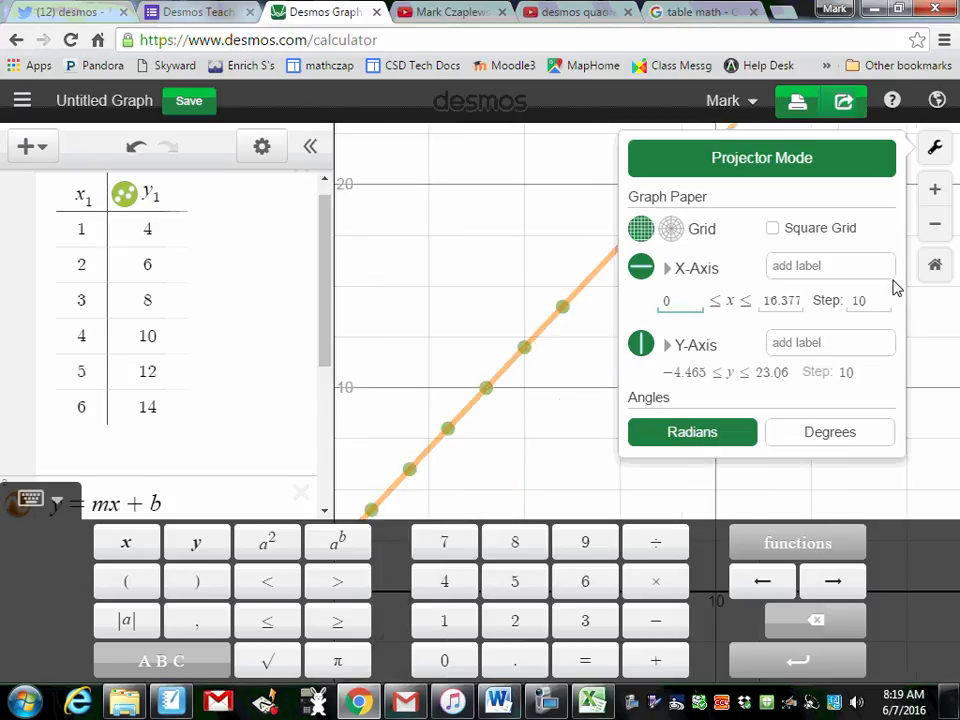
click(789, 300)
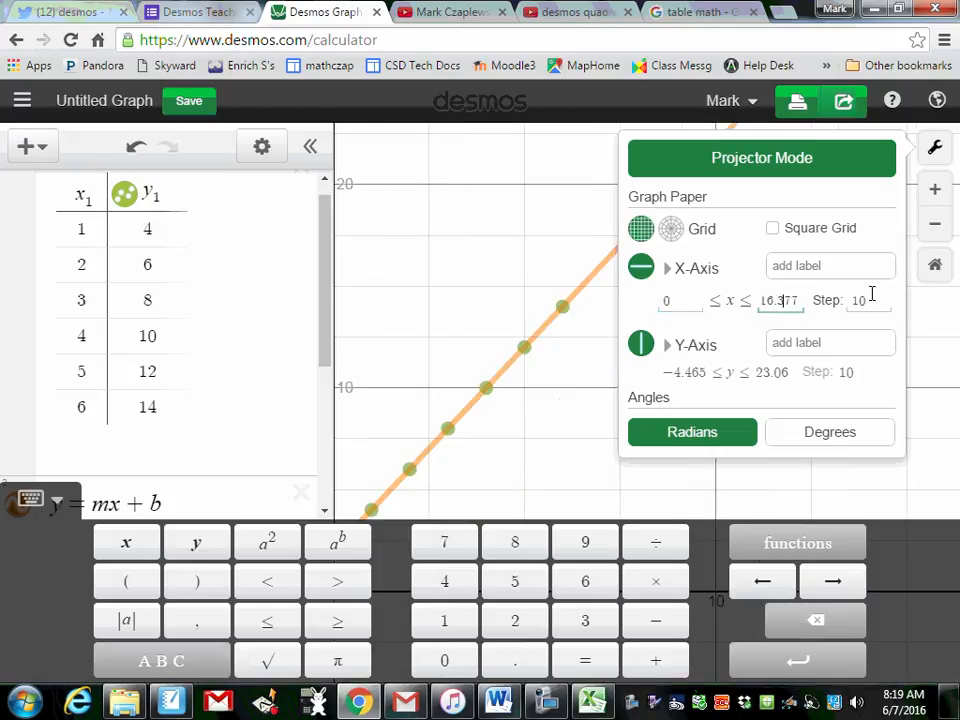
drag(799, 302, 746, 300)
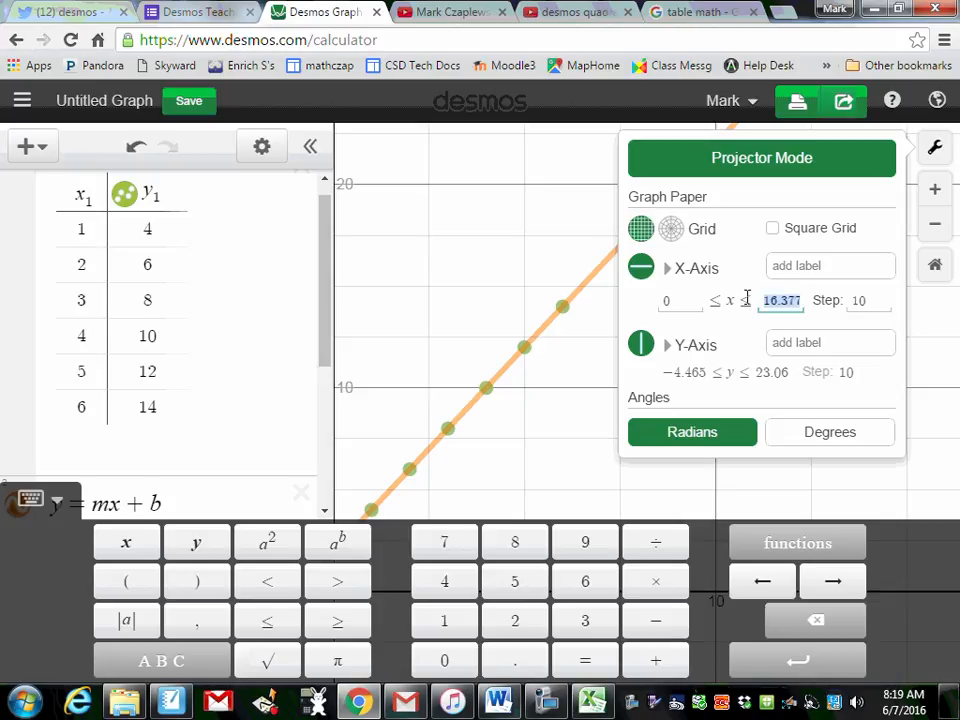
text(100)
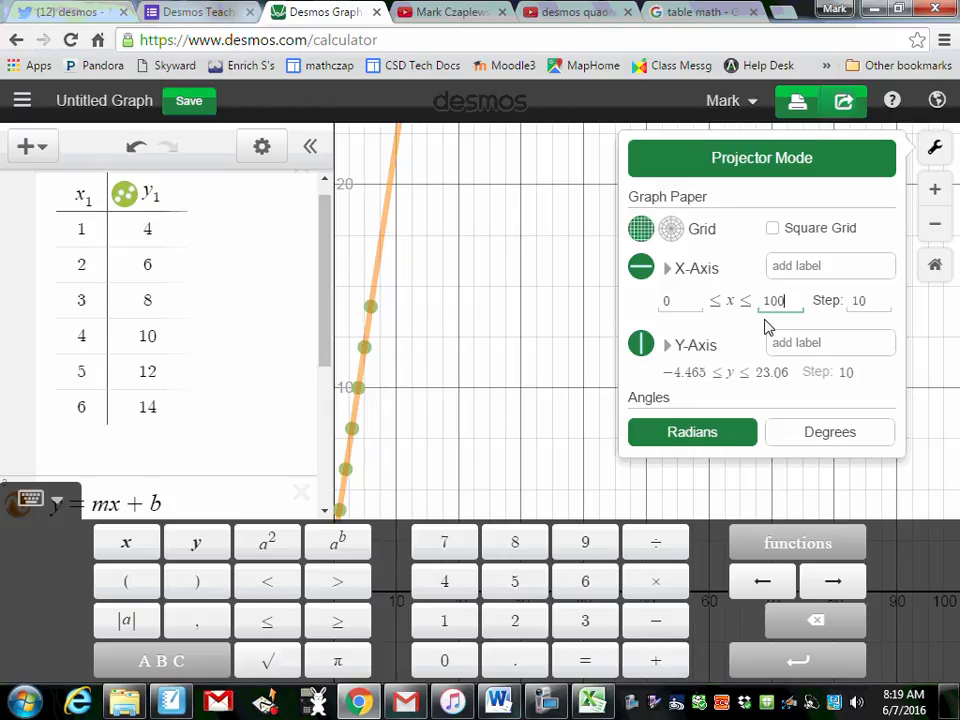
Step: Set the y-axis range from 0 to 100 and close the graph settings
click(685, 372)
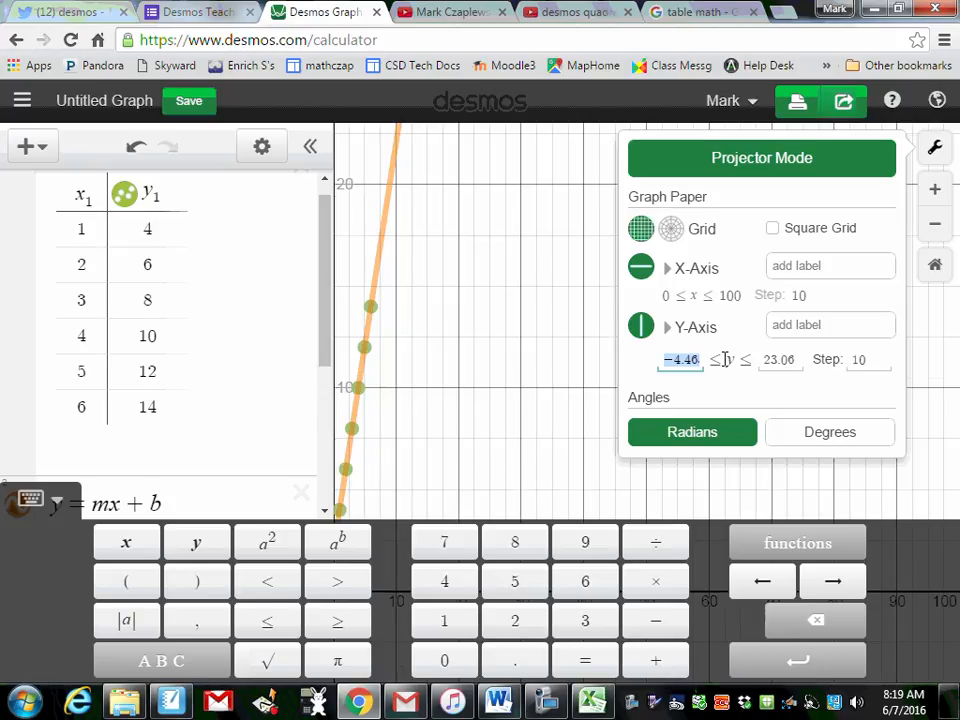
text(0)
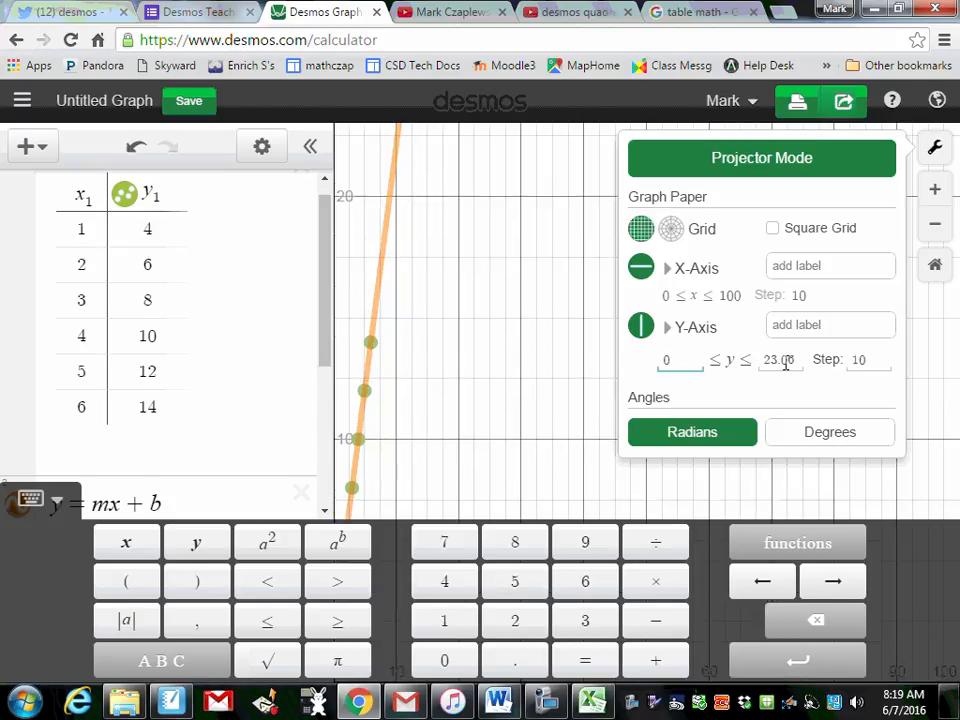
drag(795, 361, 765, 360)
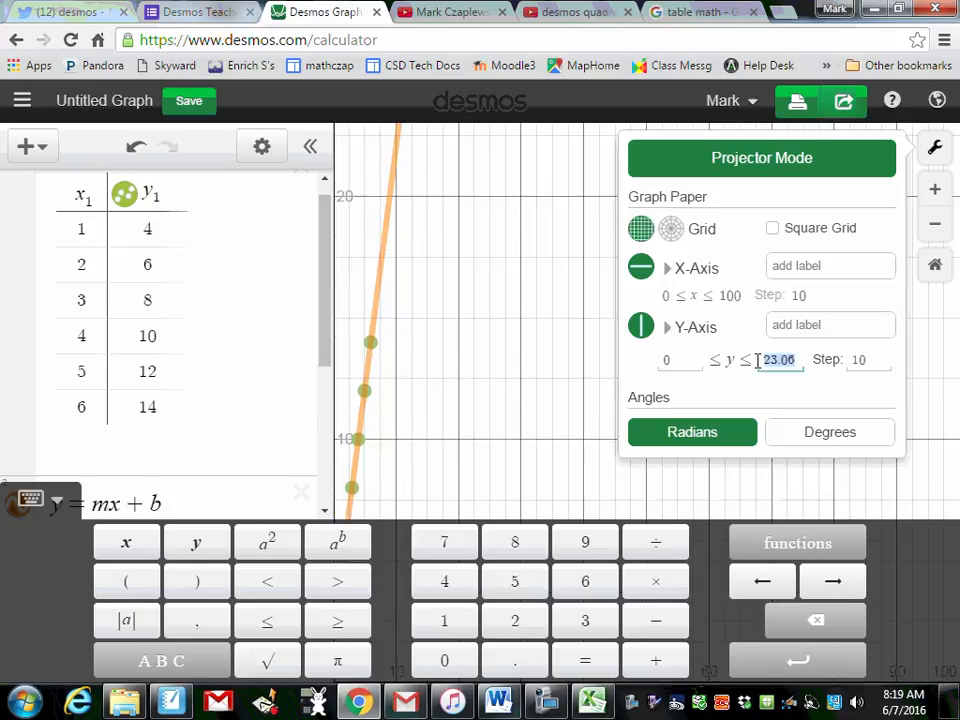
text(100)
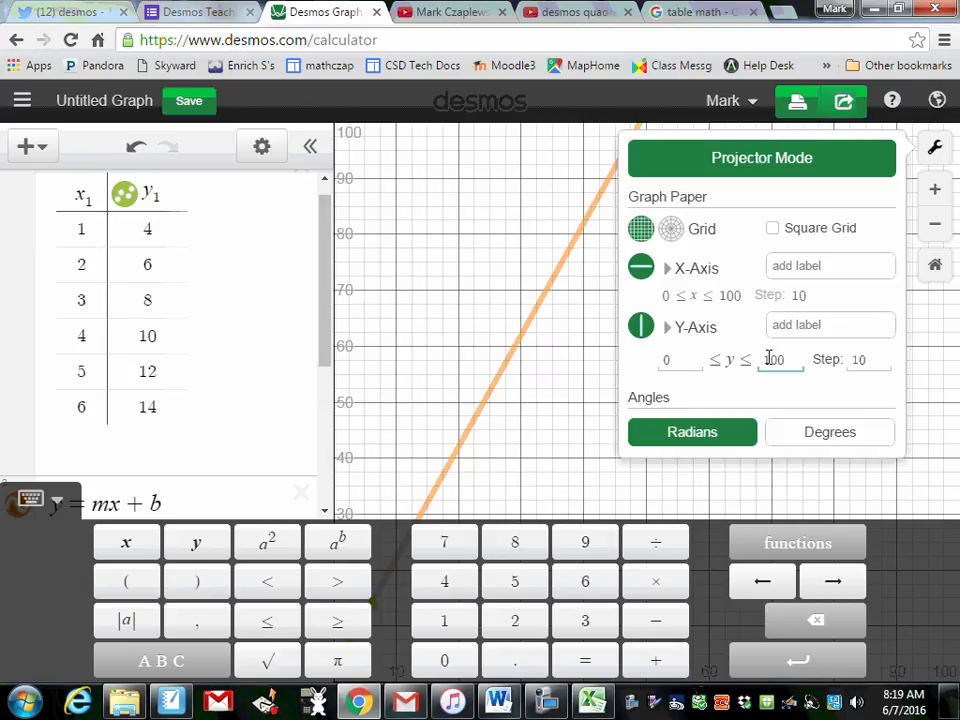
click(472, 188)
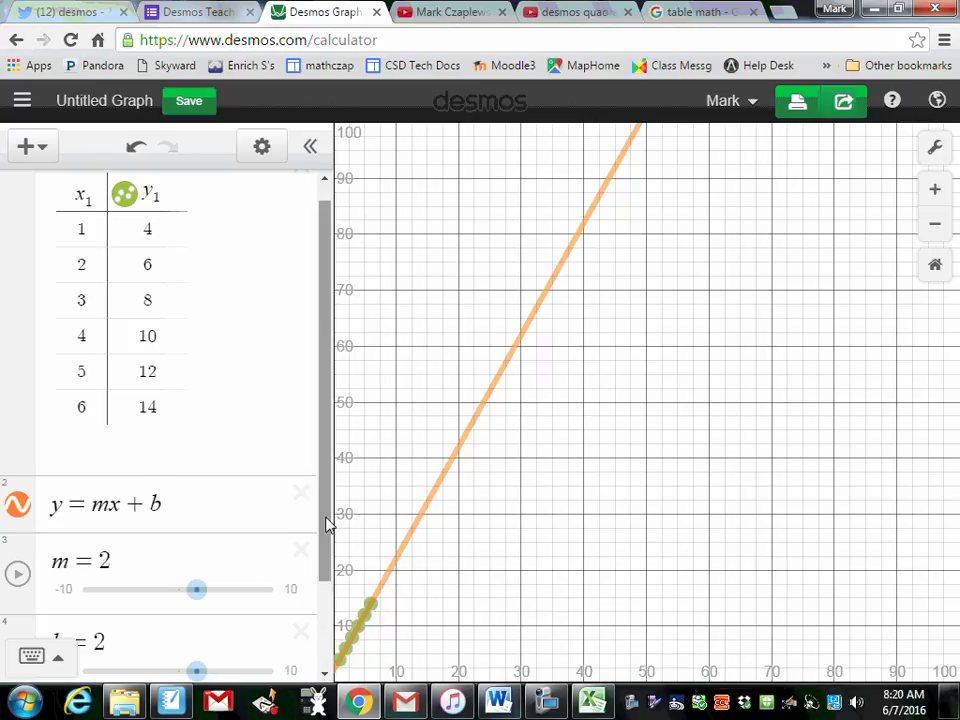
Step: Graph the horizontal line y = 75 in a new expression and show the coordinates where it intersects the fitted line
drag(323, 535, 321, 621)
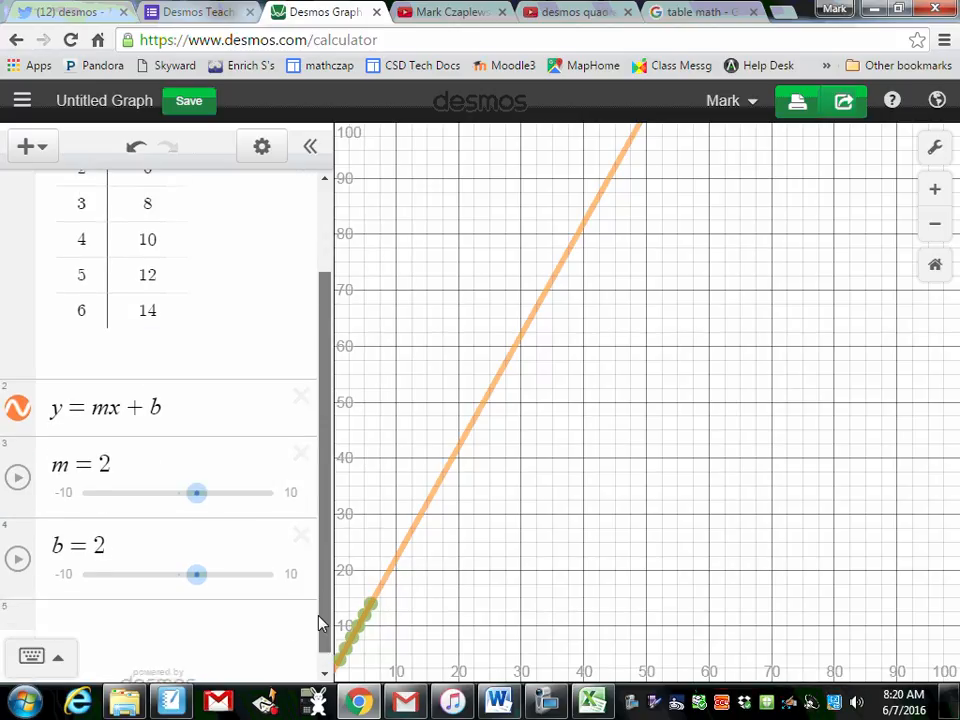
click(107, 596)
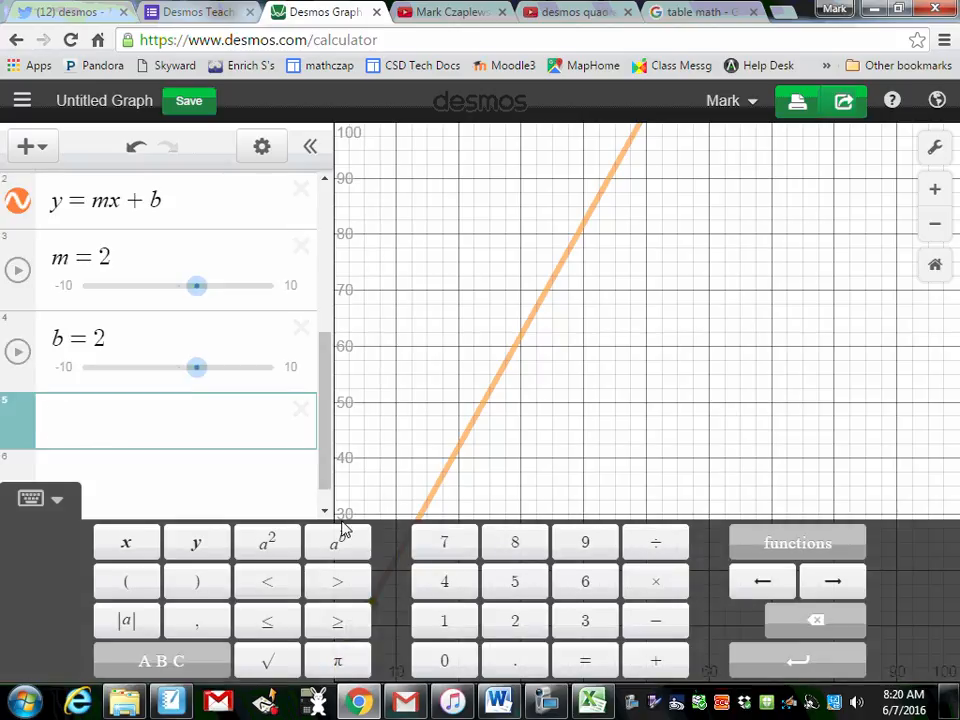
text(y)
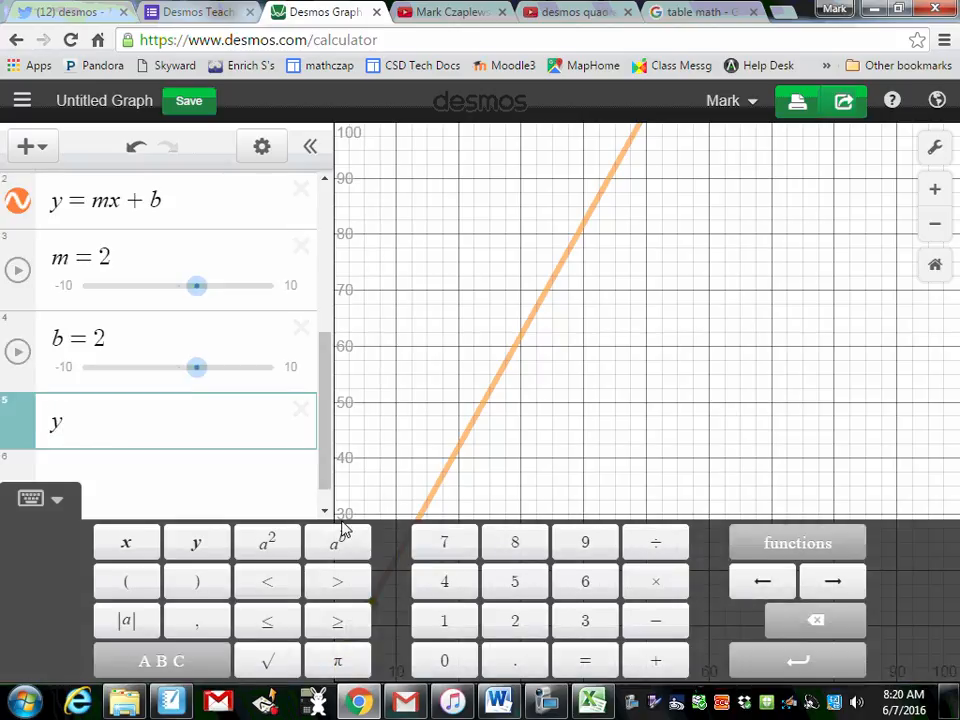
text(=7)
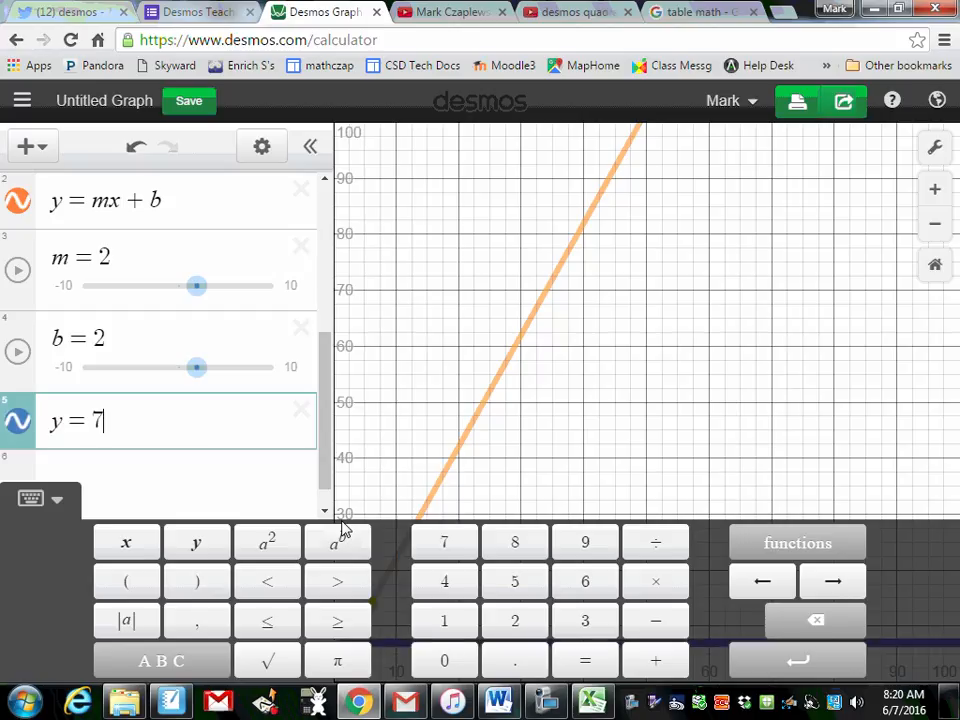
text(5)
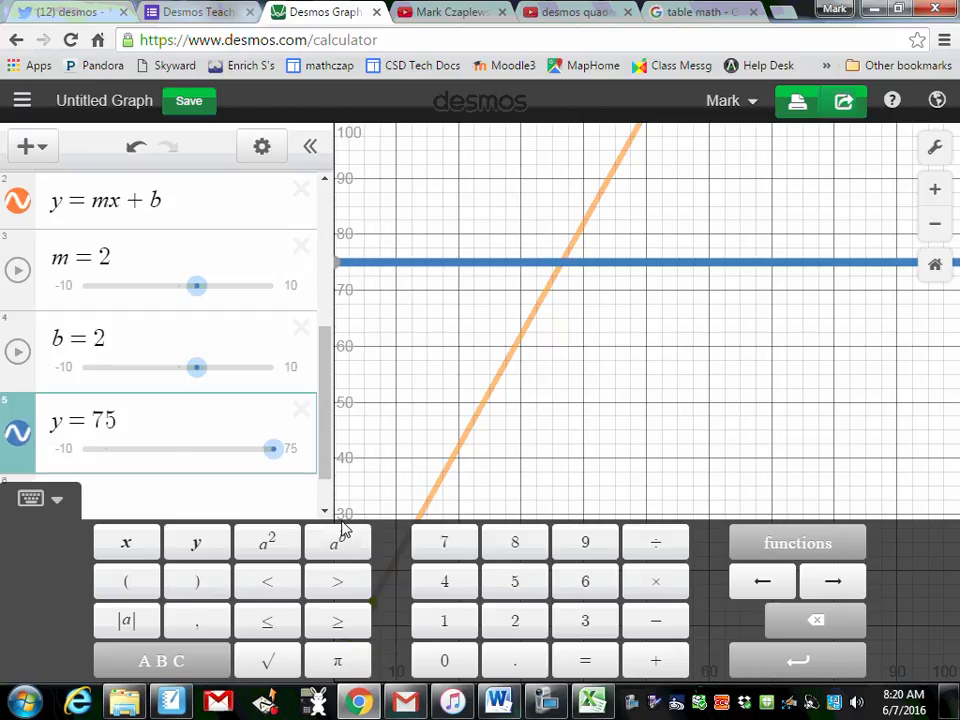
click(566, 265)
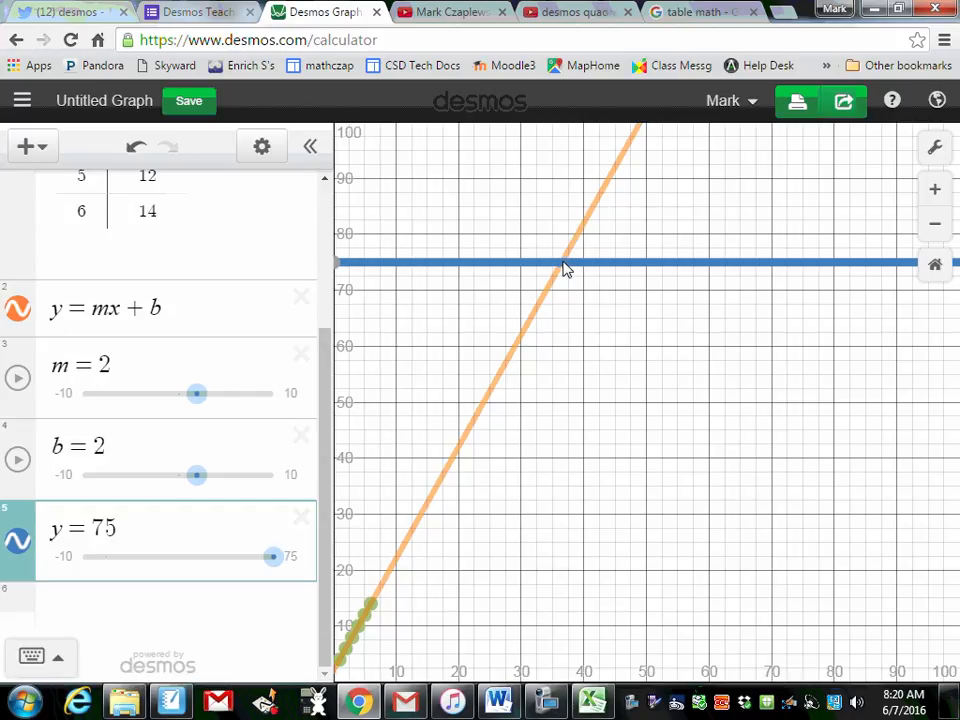
click(563, 268)
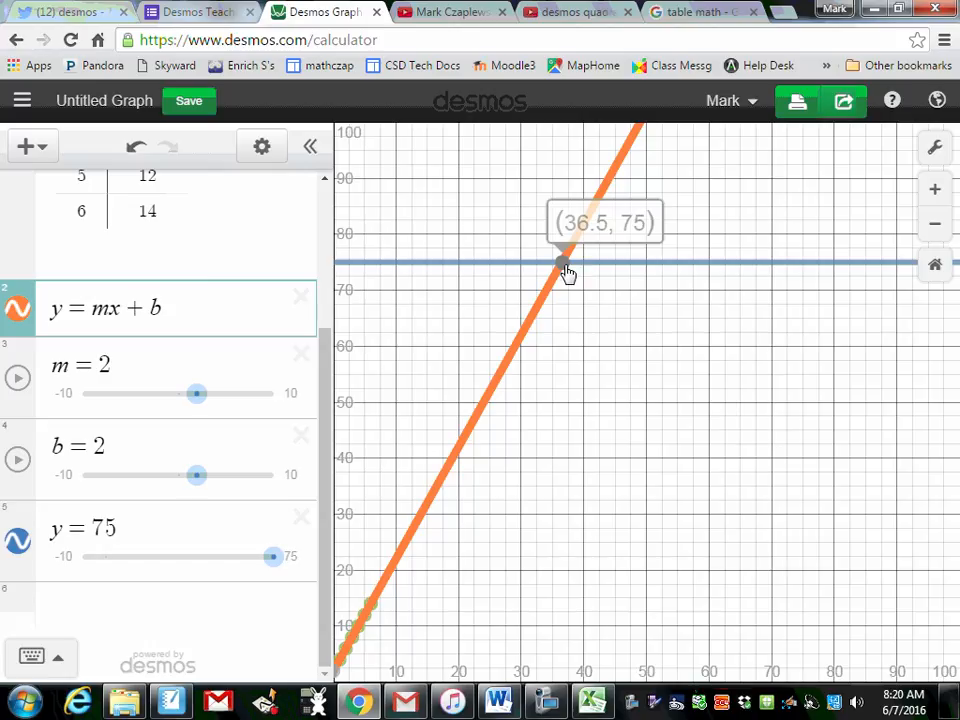
Step: Graph the vertical line x = 25 in a new expression and show the coordinates where it crosses the fitted line
click(159, 615)
text(x)
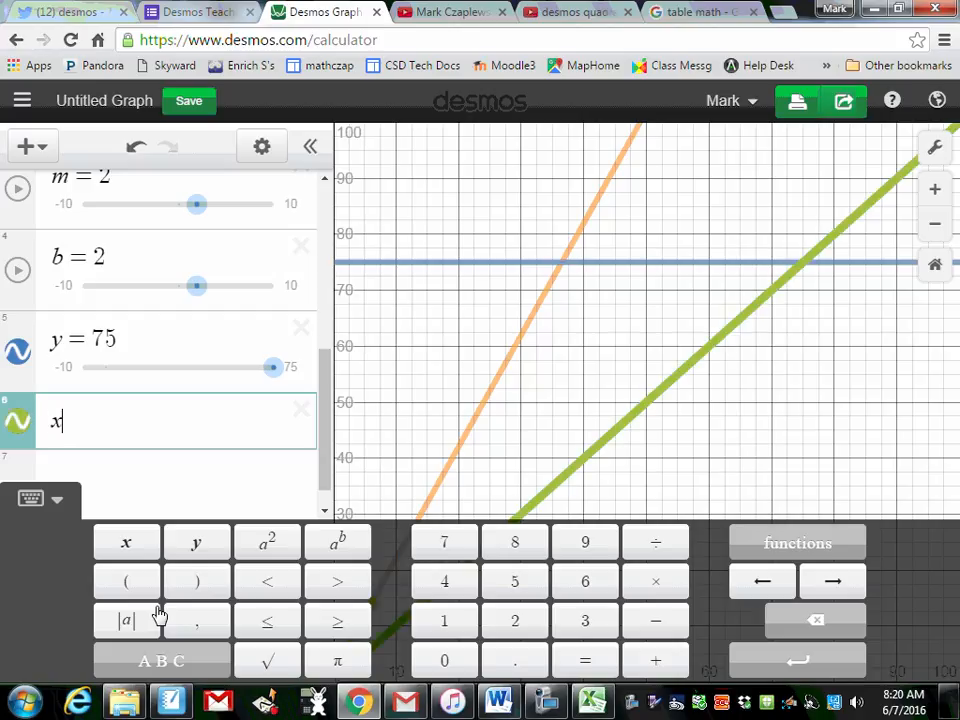
text(-)
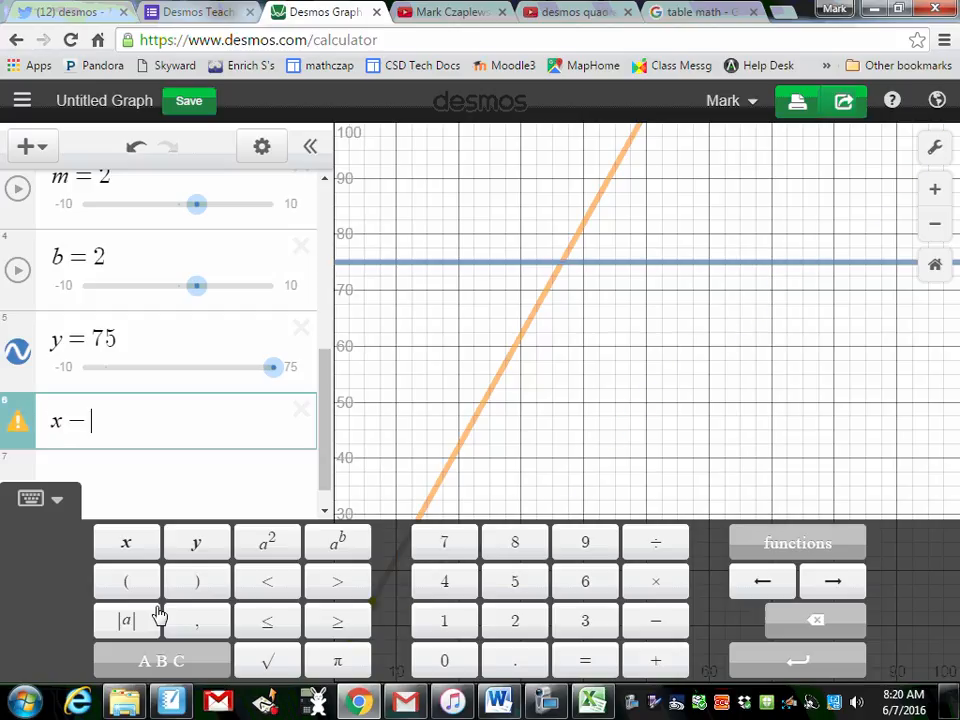
key(BackSpace)
text(= )
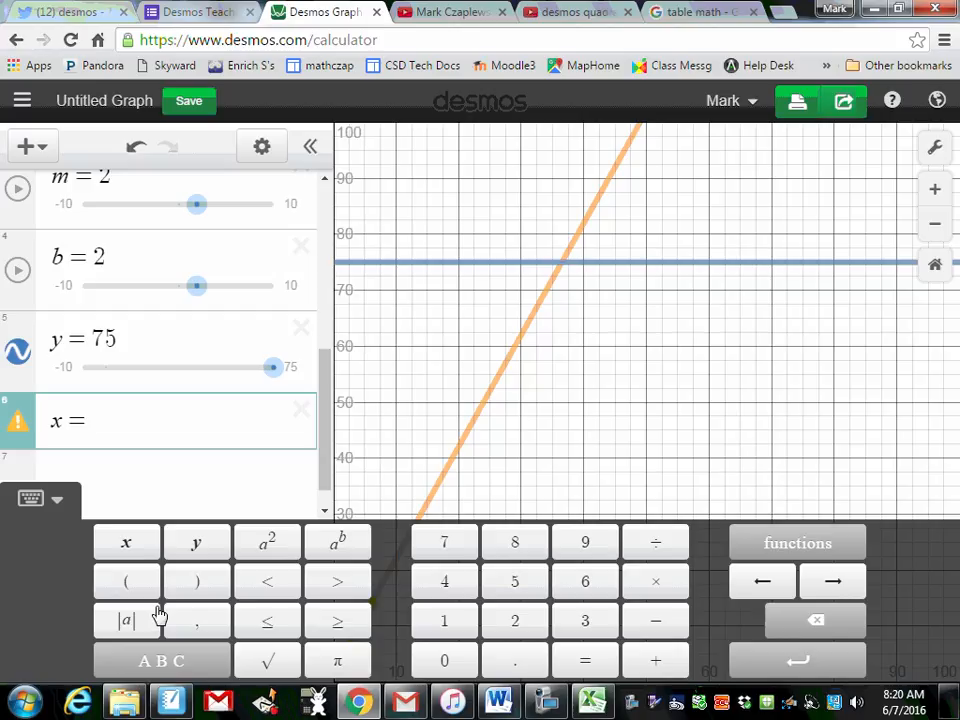
text(25)
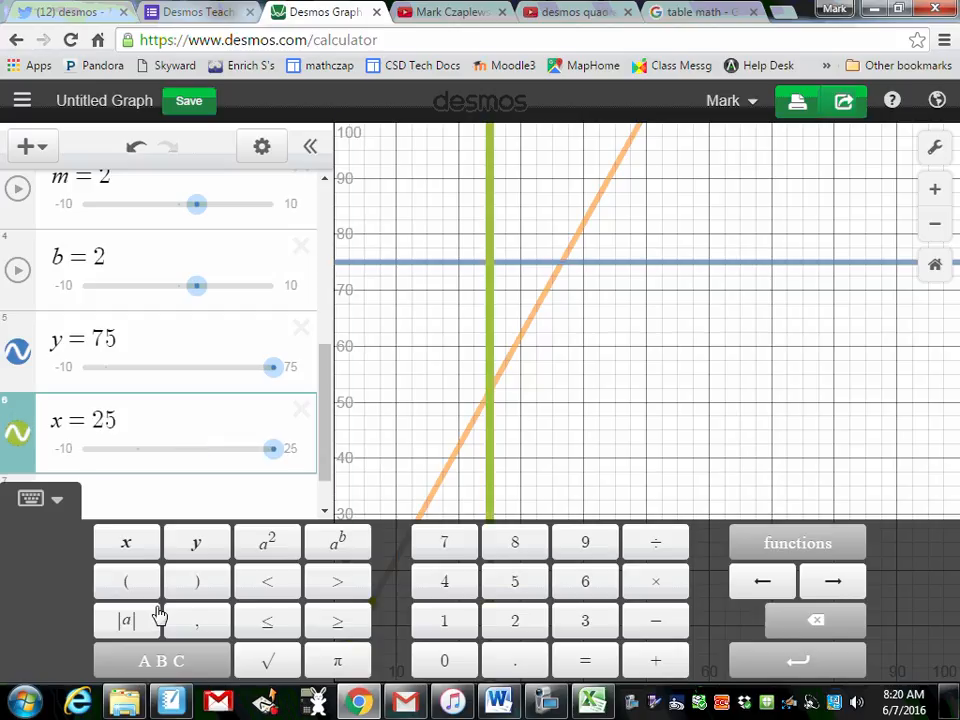
click(491, 394)
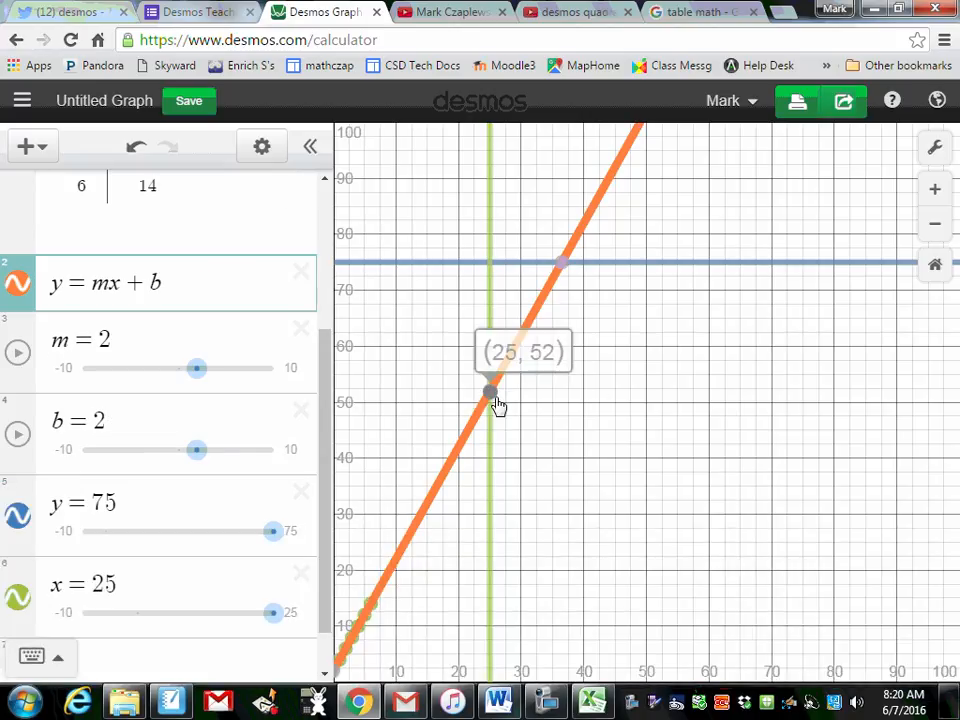
mouse_move(497, 396)
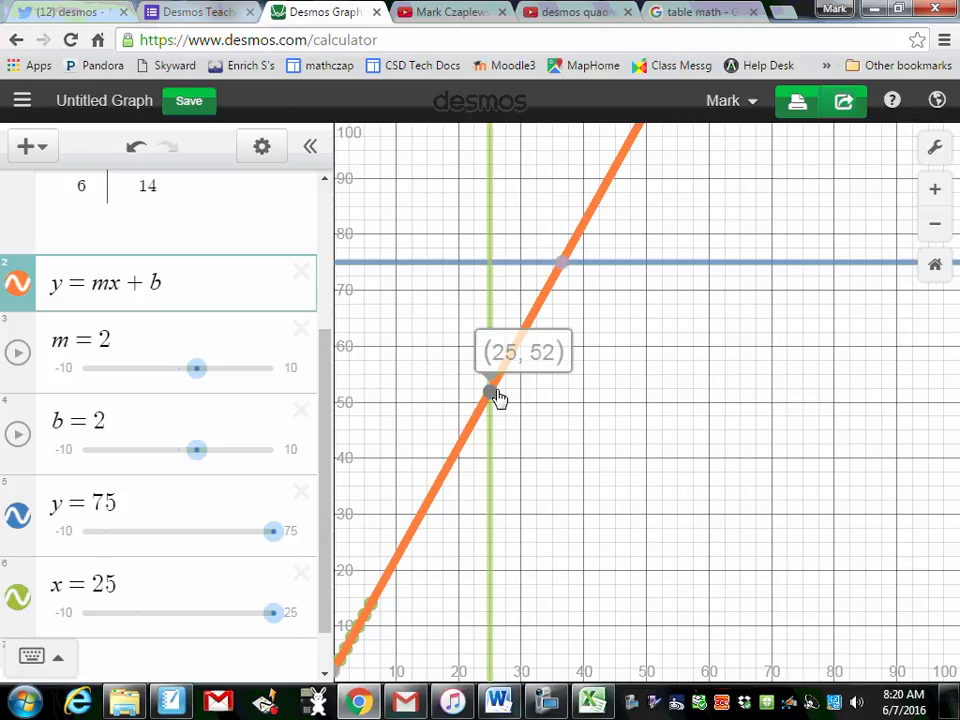